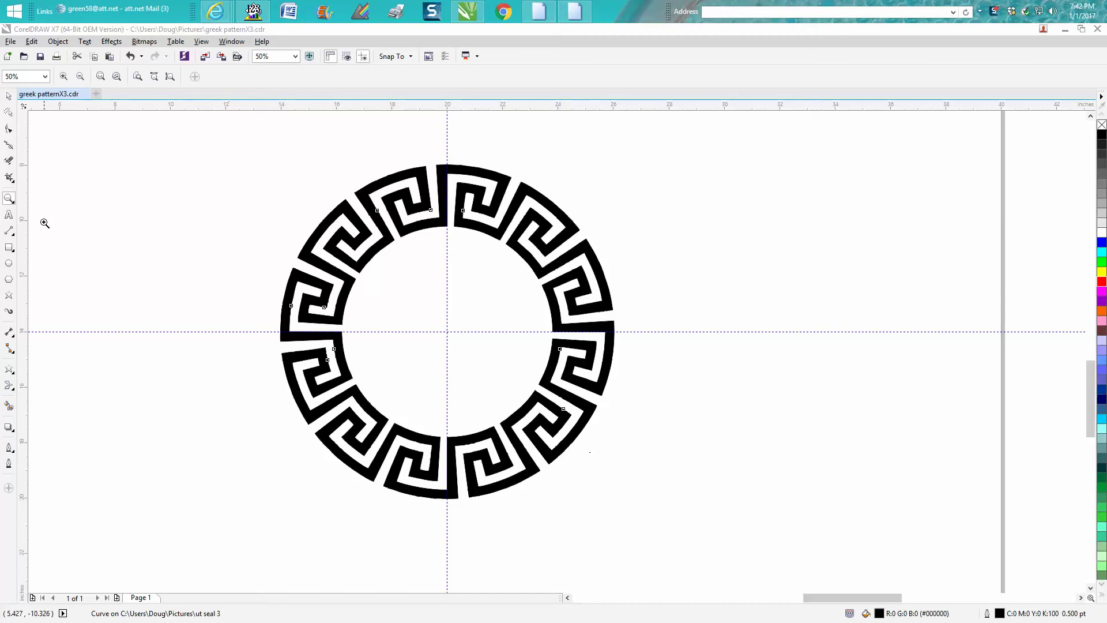
Zoom in to inspect the Greek-key ring's top key motif, then back out to the whole ring
left_click(11, 199)
left_click_drag(220, 149, 699, 544)
right_click(707, 515)
right_click(663, 493)
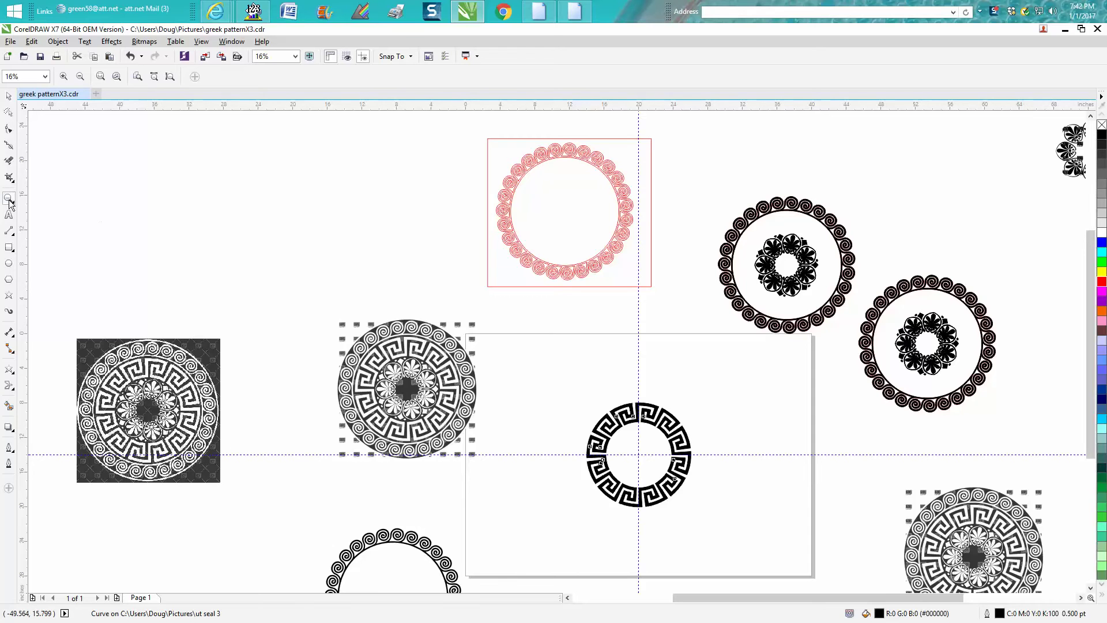
left_click_drag(605, 375, 637, 420)
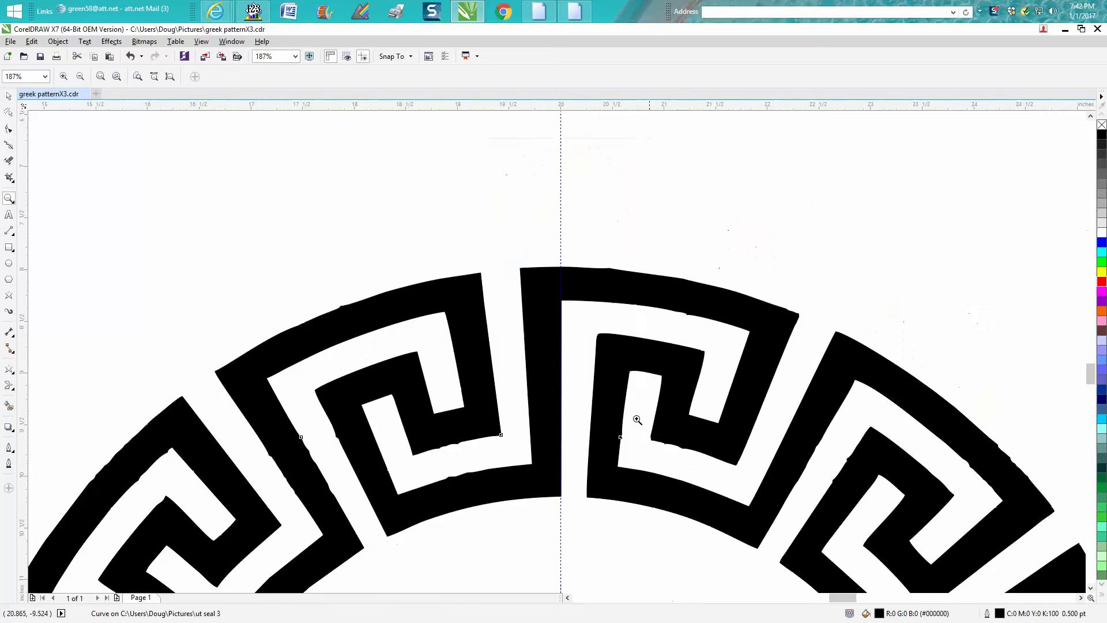
left_click_drag(575, 241, 717, 346)
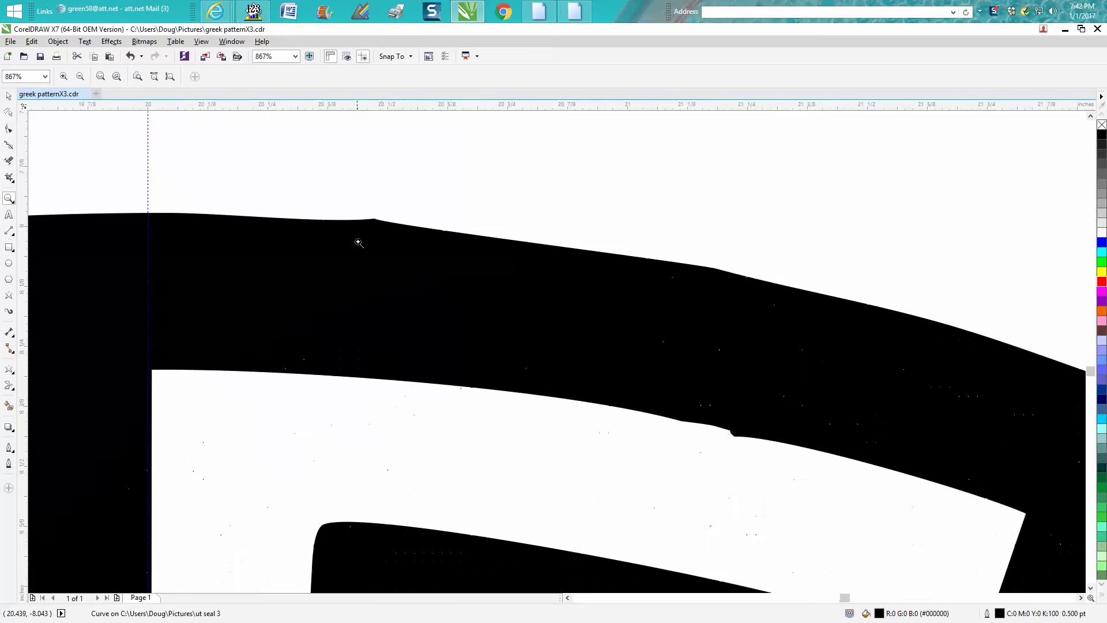
scroll(380, 235, "down", 5)
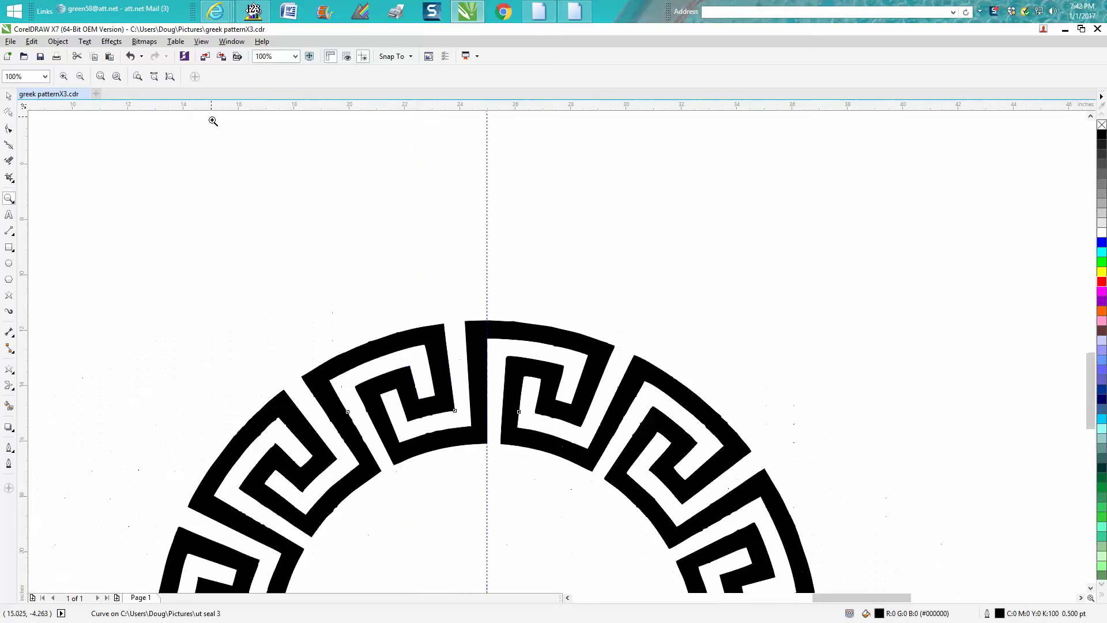
right_click(213, 120)
Remove the ring's black fill and give it a red outline, viewing the upper part closely
left_click(8, 96)
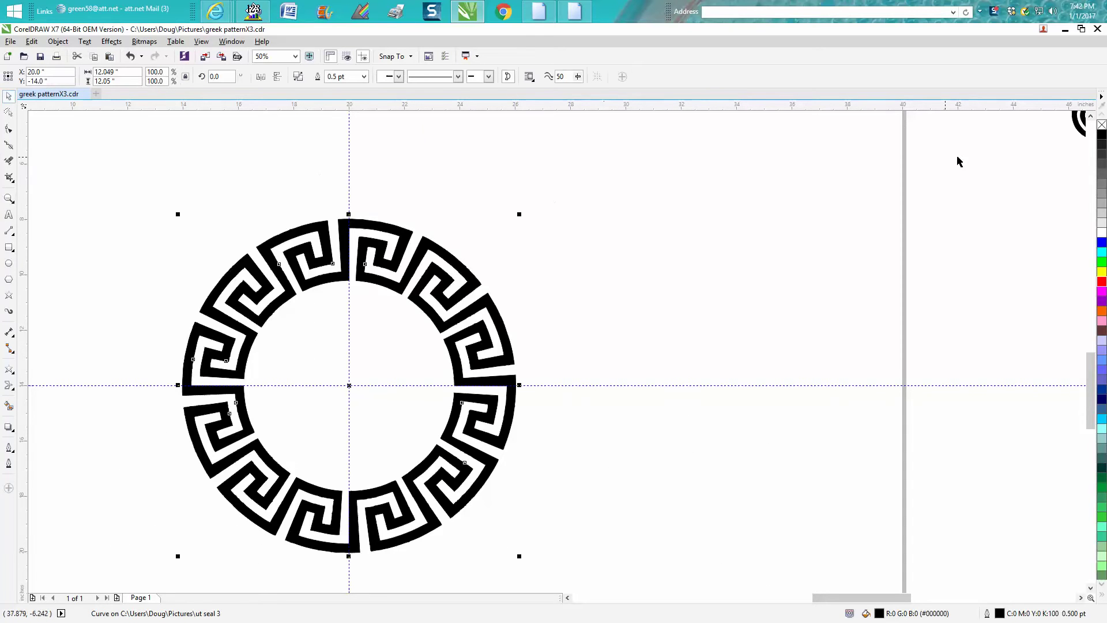
left_click(1101, 125)
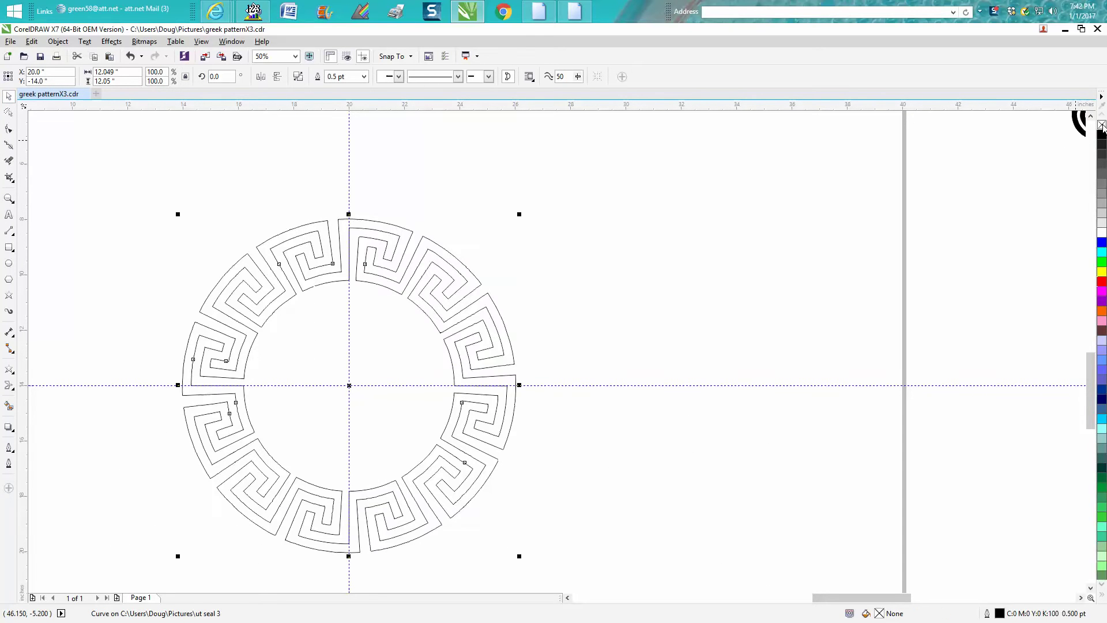
right_click(1101, 282)
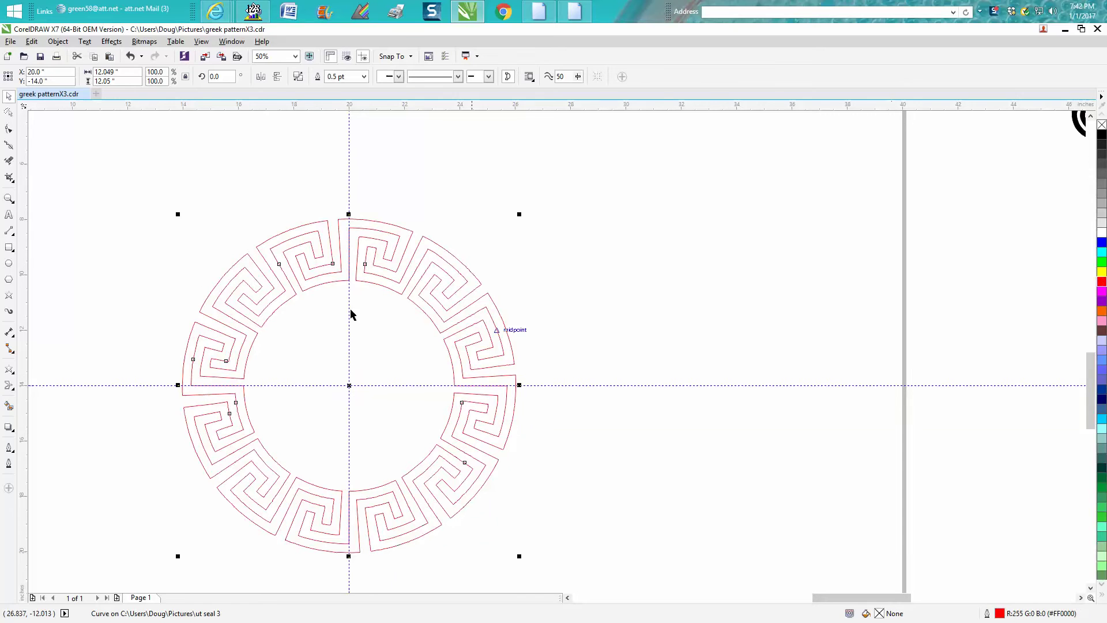
left_click(8, 198)
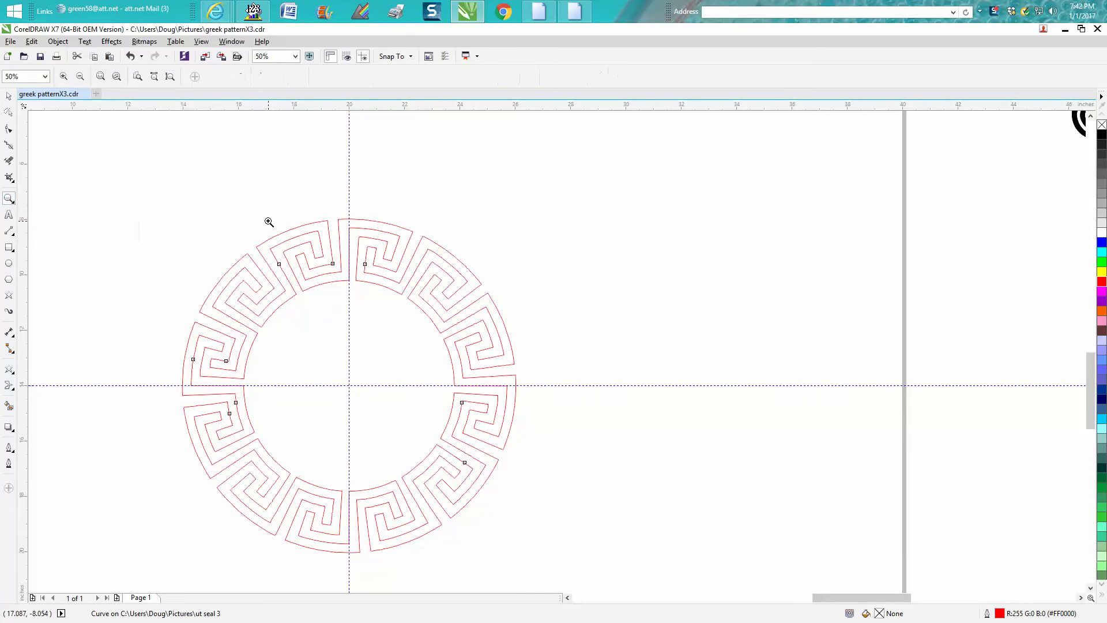
left_click_drag(279, 211, 507, 326)
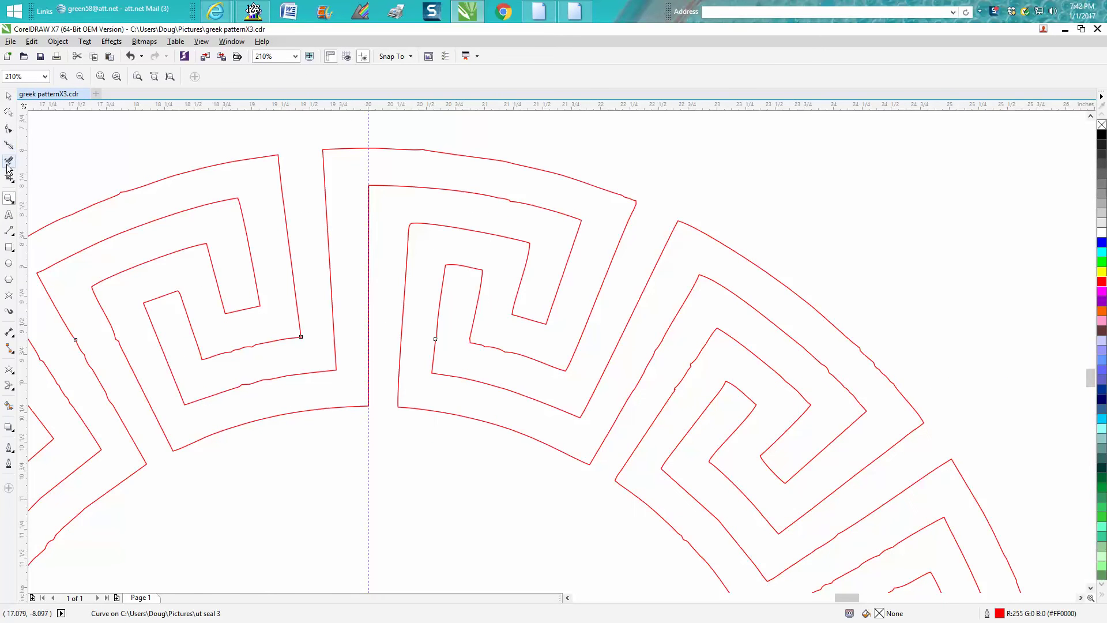
Draw two short 2-point lines down from curve nodes on either side of the top key segment
left_click(13, 235)
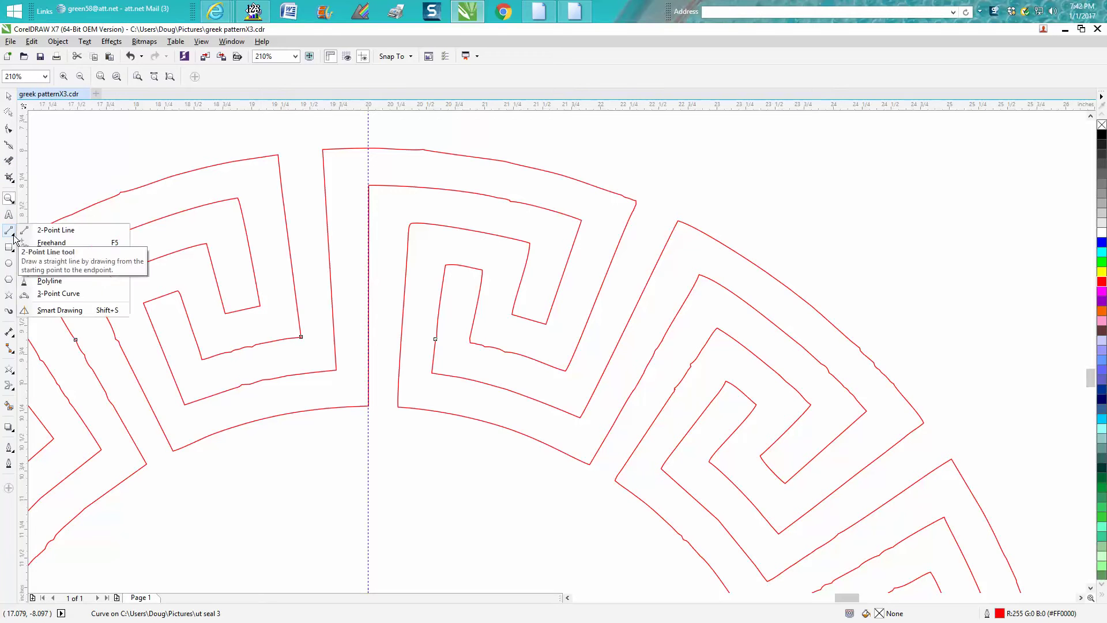
left_click(46, 231)
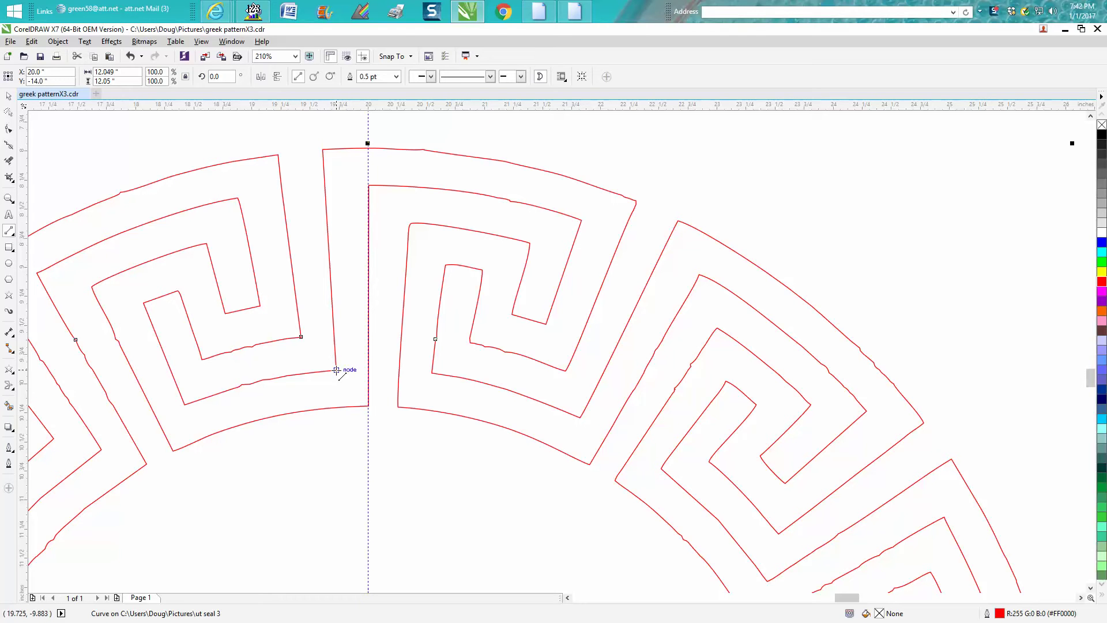
left_click_drag(336, 370, 340, 435)
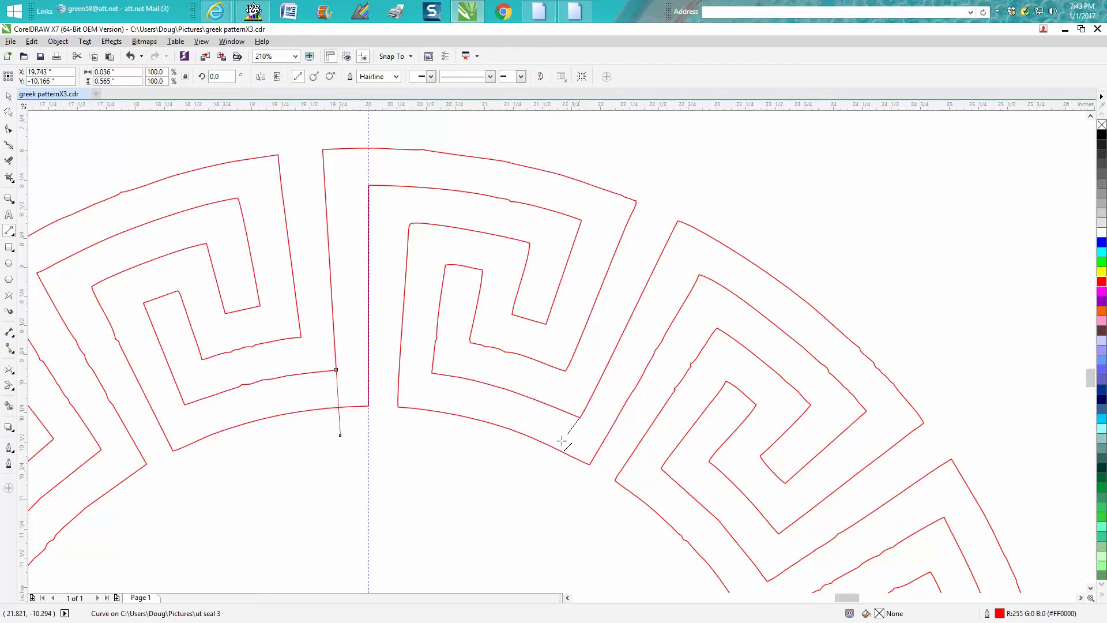
left_click_drag(562, 441, 552, 474)
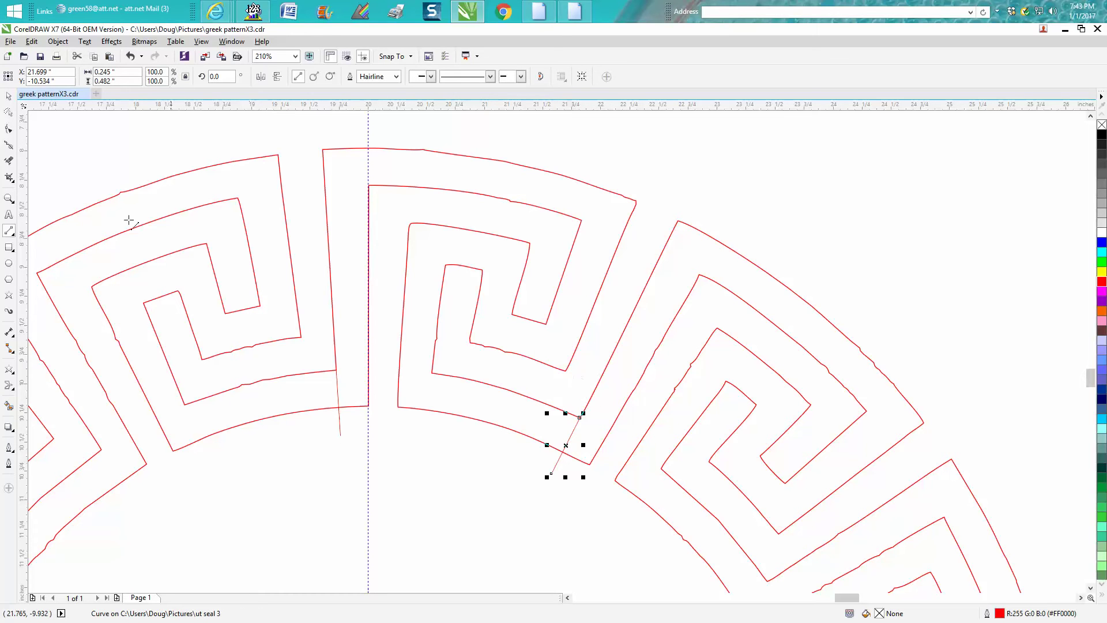
Erase the left and right neighbouring key curves so one top key motif stands alone
left_click(8, 161)
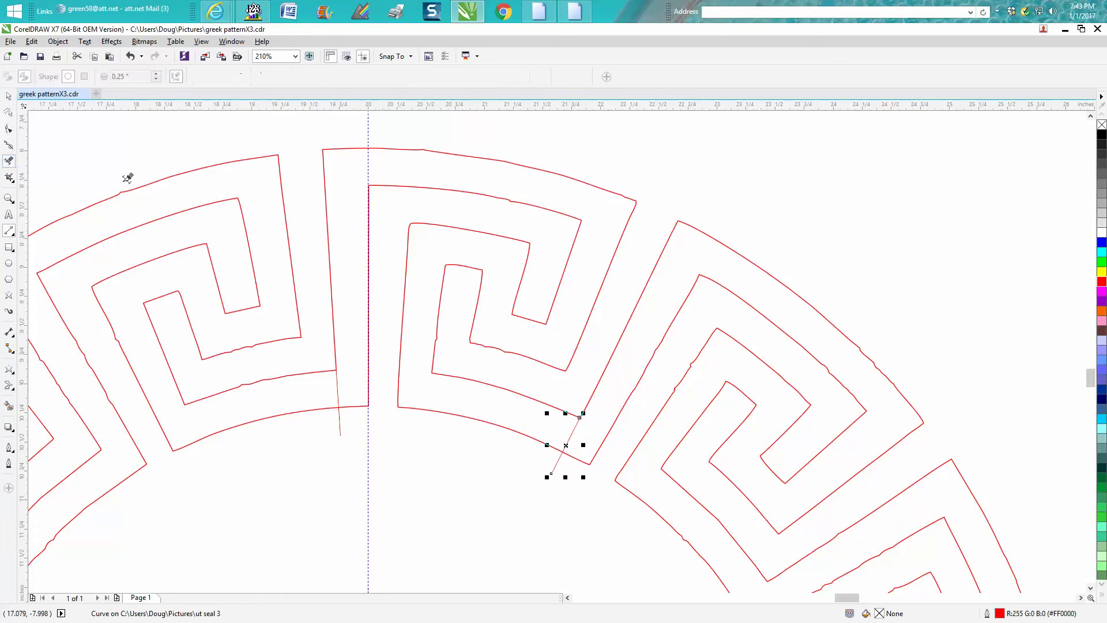
left_click(204, 161)
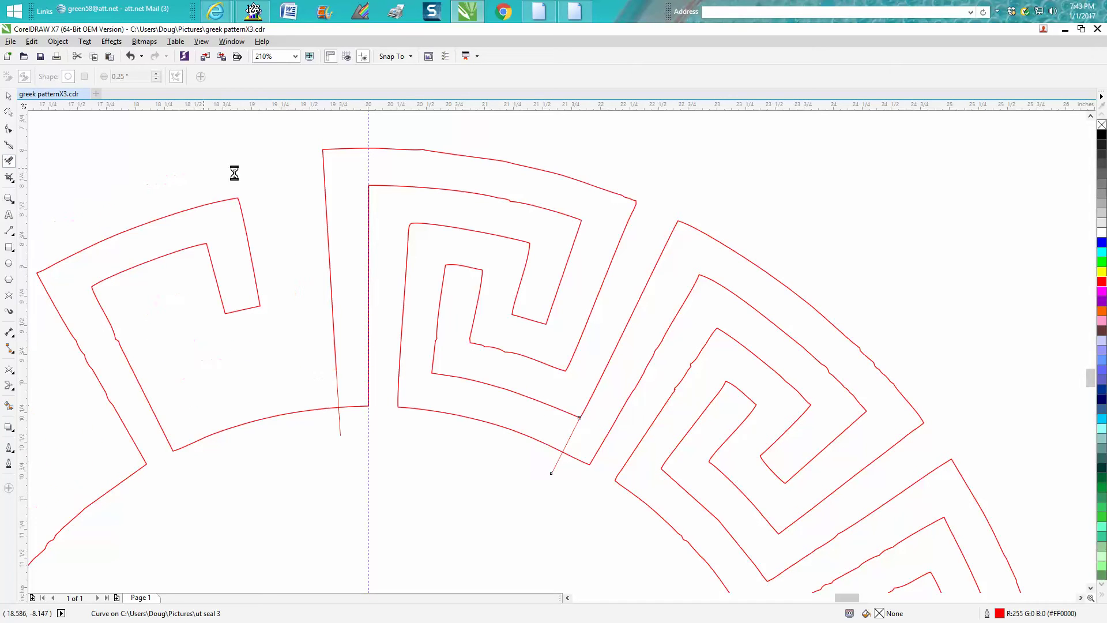
left_click(247, 221)
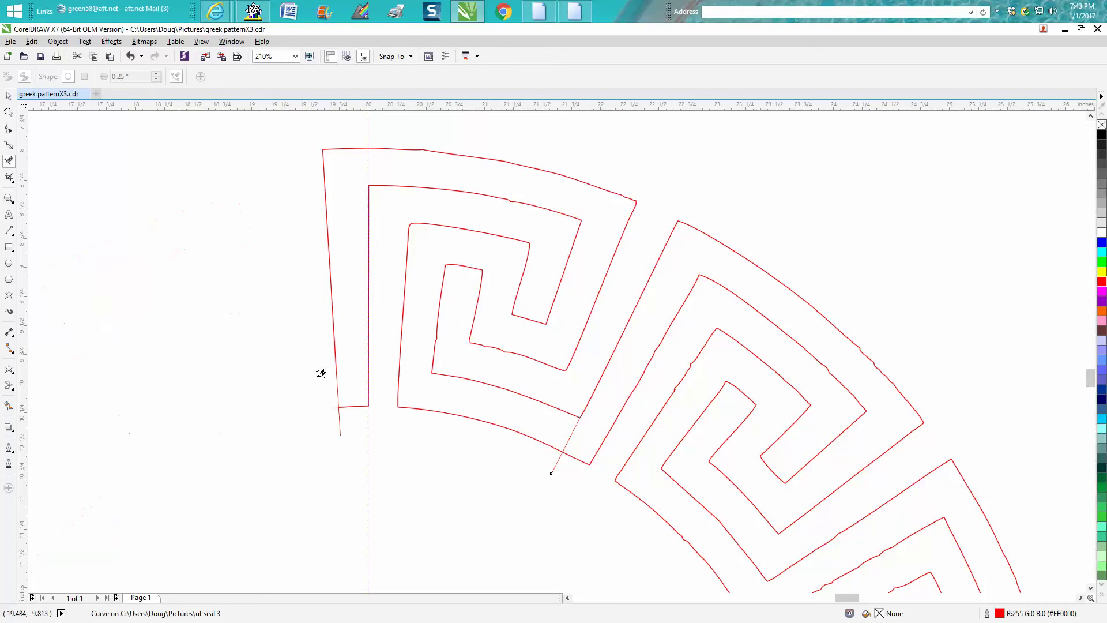
left_click(614, 420)
left_click(604, 368)
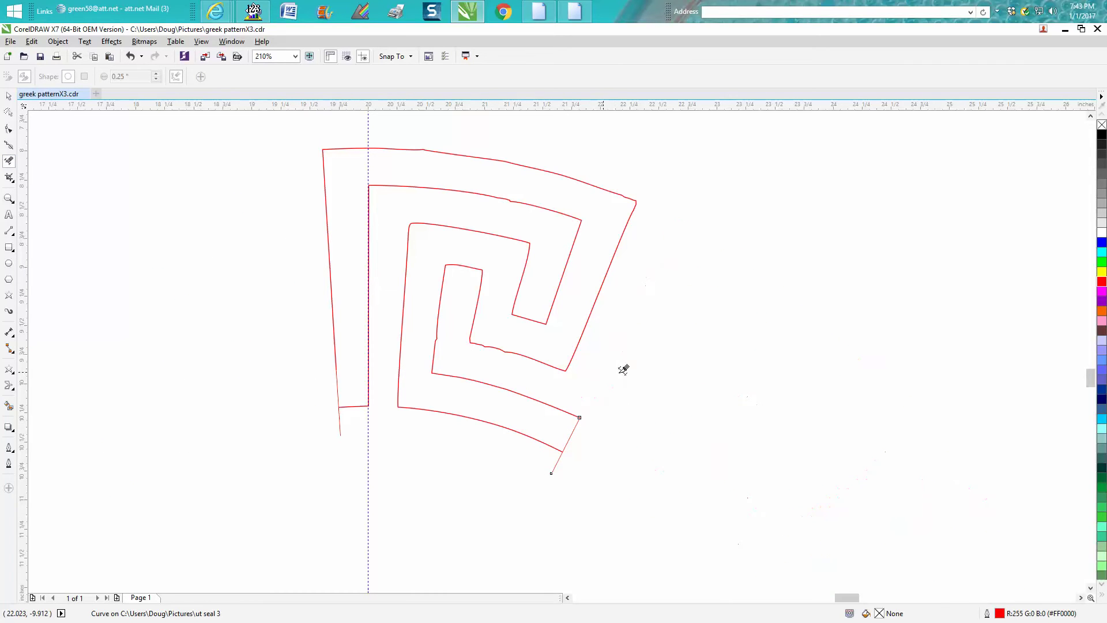
scroll(747, 476, "down", 4)
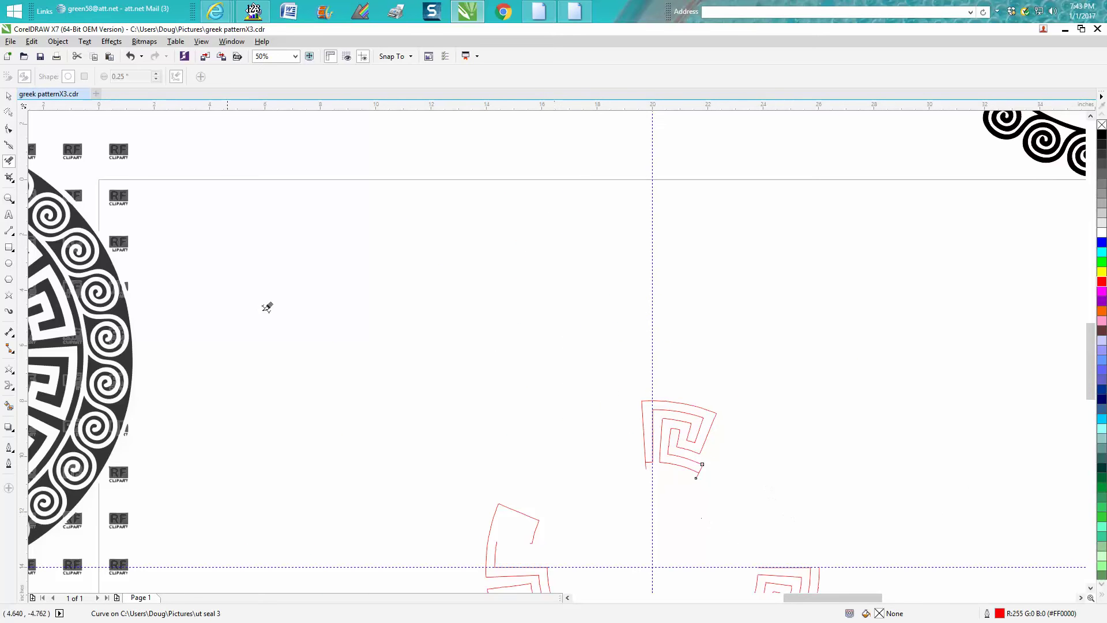
scroll(354, 336, "down", 2)
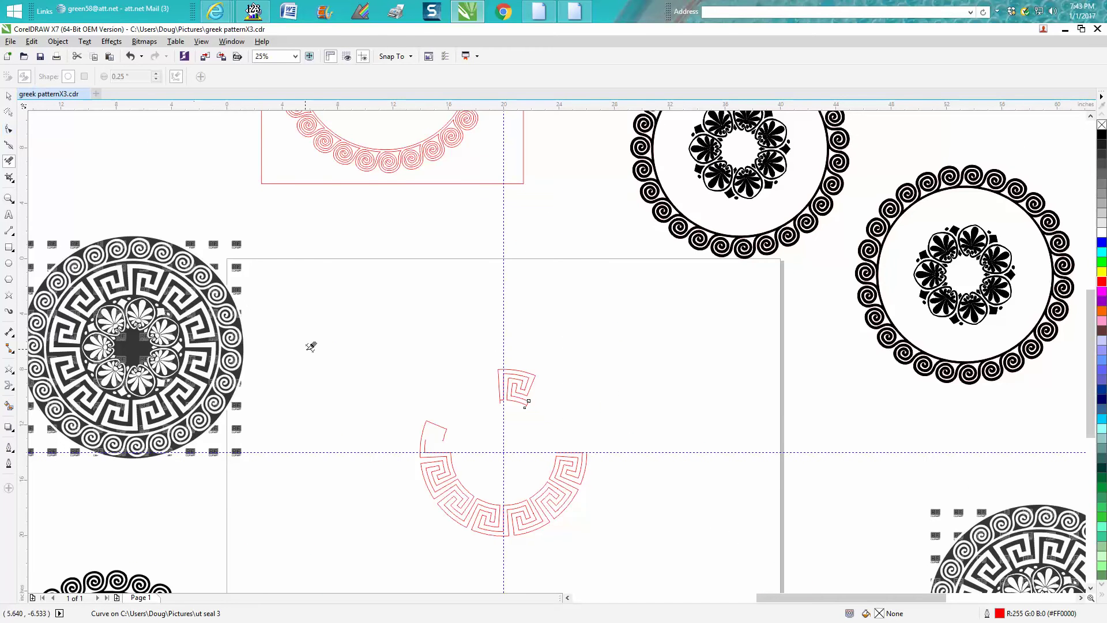
left_click(9, 96)
left_click(523, 397)
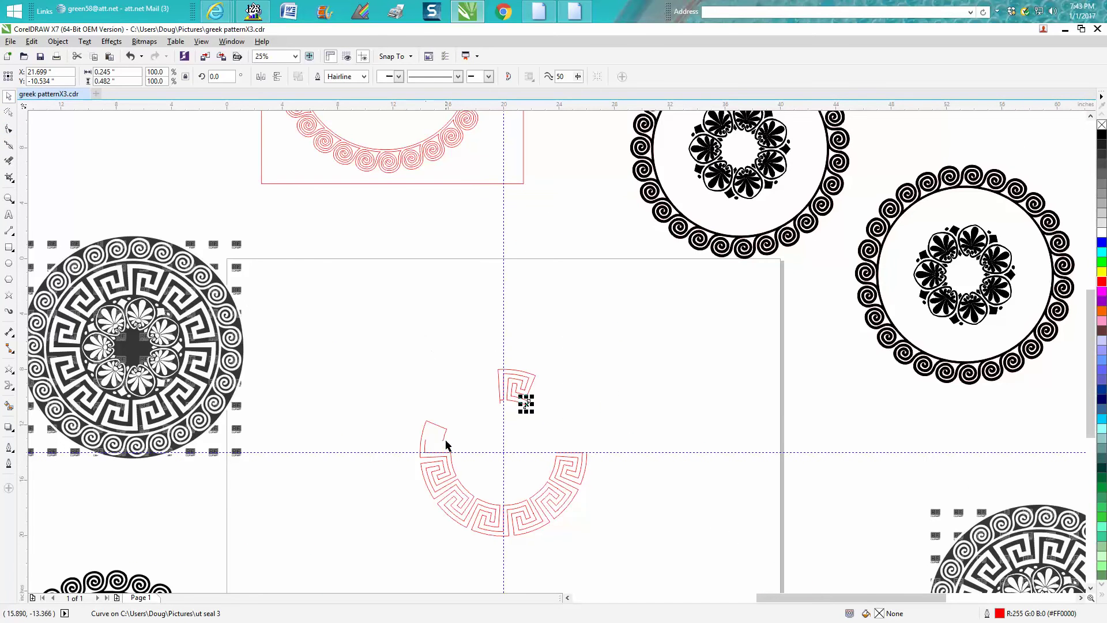
left_click(57, 41)
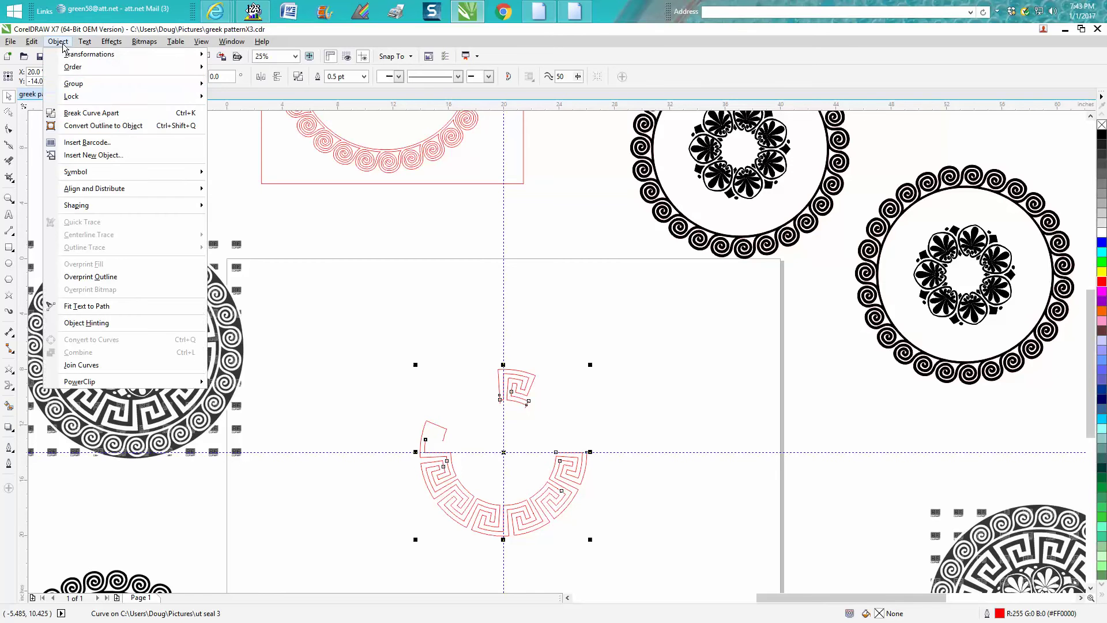
left_click(94, 112)
left_click(254, 198)
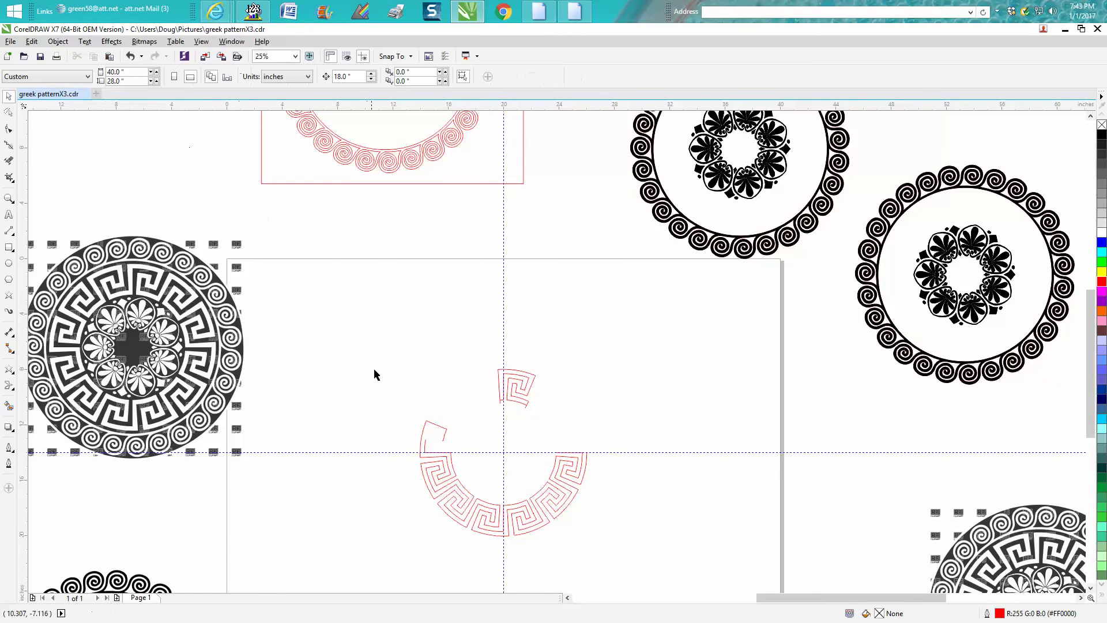
left_click_drag(382, 393, 493, 521)
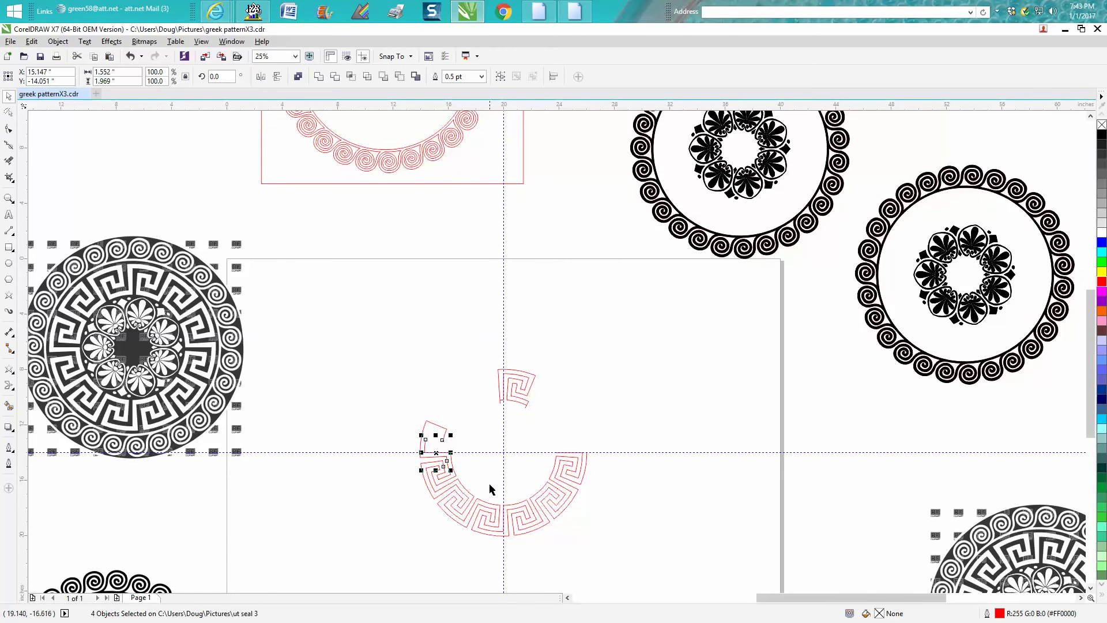
left_click_drag(403, 415, 635, 542)
key("Delete")
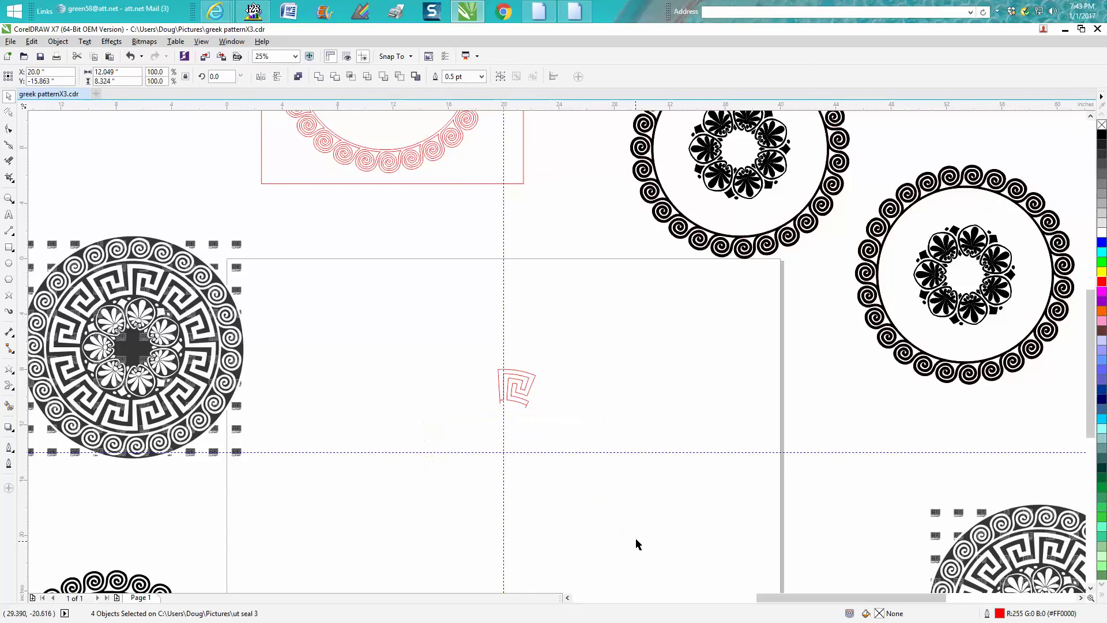
left_click_drag(403, 413, 635, 543)
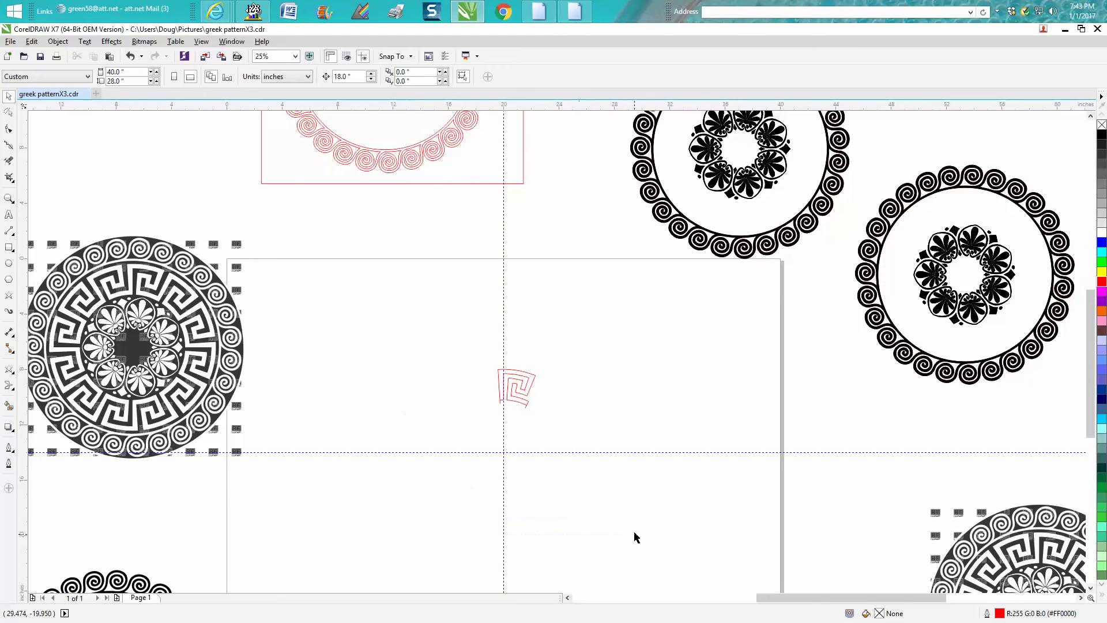
left_click(9, 197)
Drag the vertical guideline left to about 18.804 inches, just clear of the red key fragment
left_click_drag(463, 334, 586, 436)
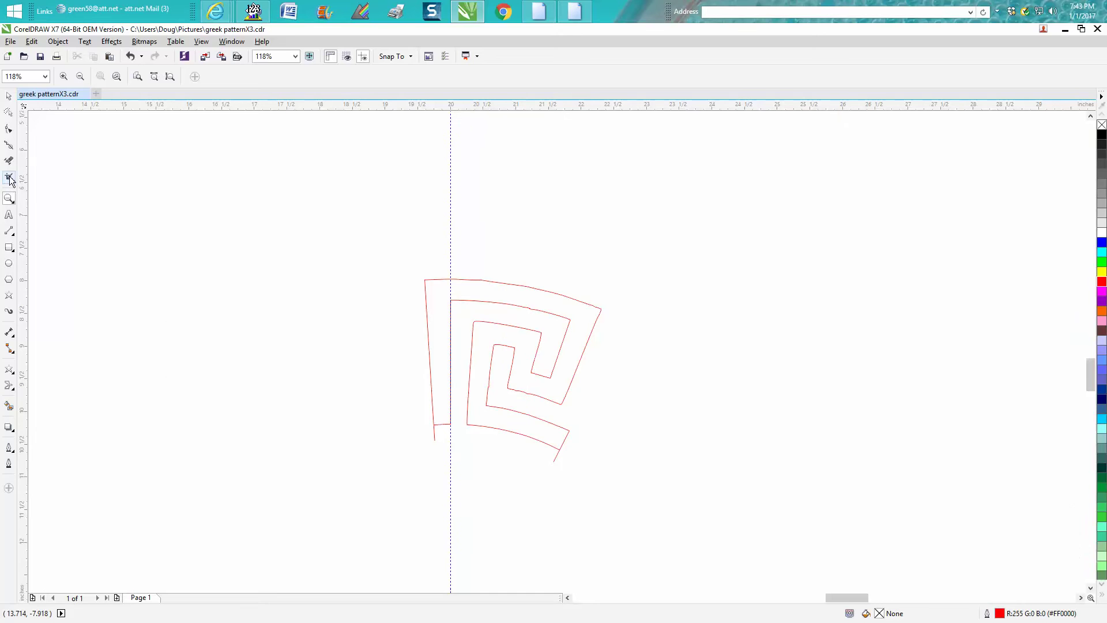
left_click(8, 97)
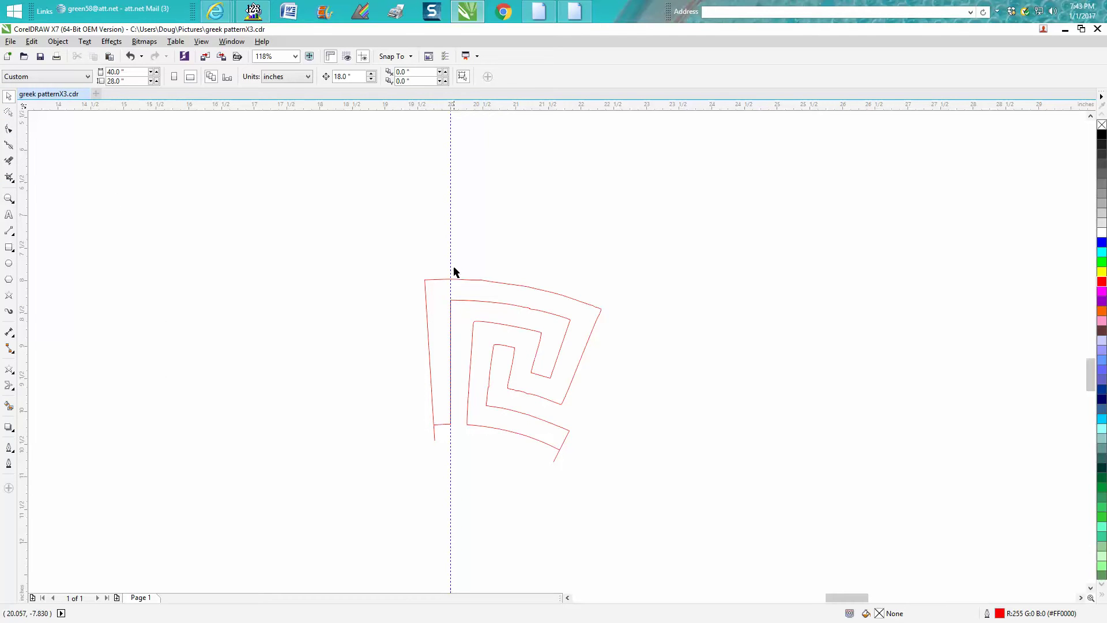
left_click_drag(450, 260, 389, 261)
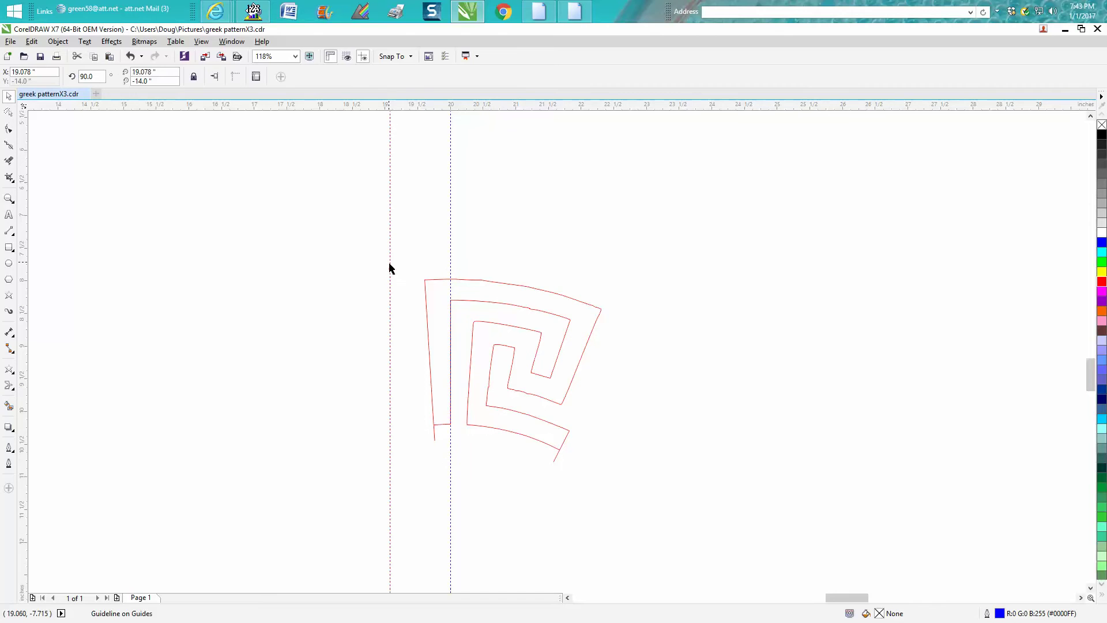
key("ctrl+z")
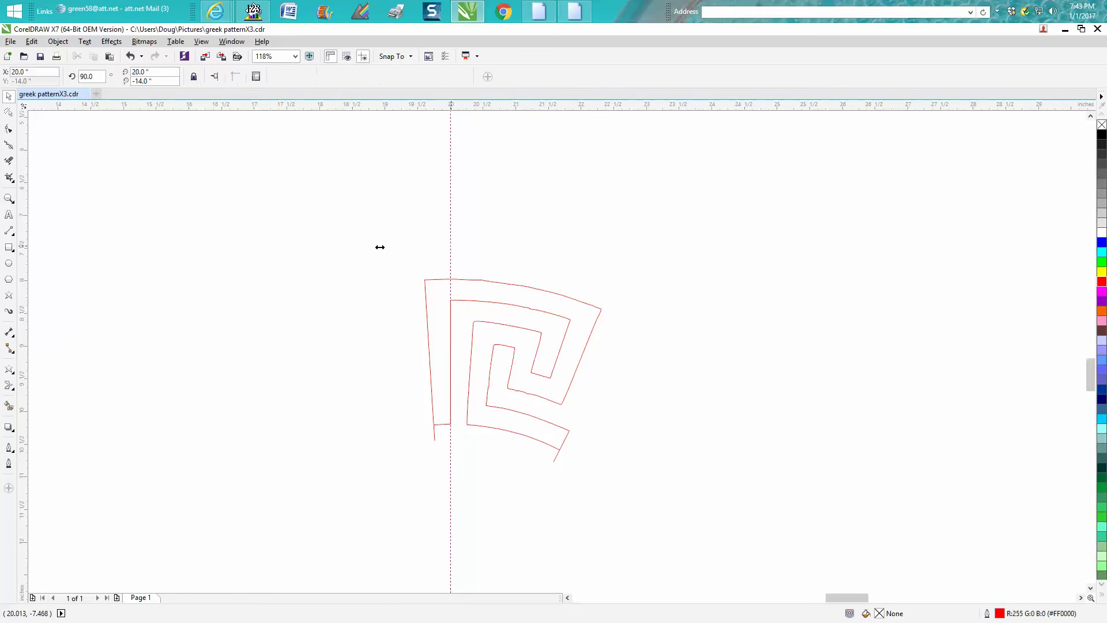
left_click_drag(450, 250, 371, 261)
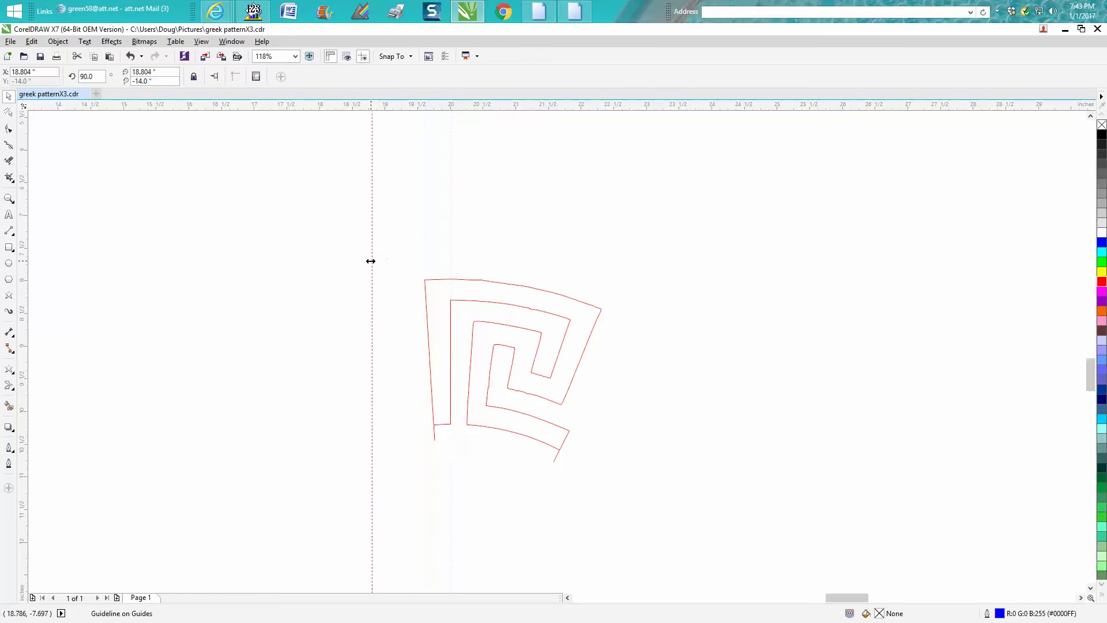
left_click(7, 199)
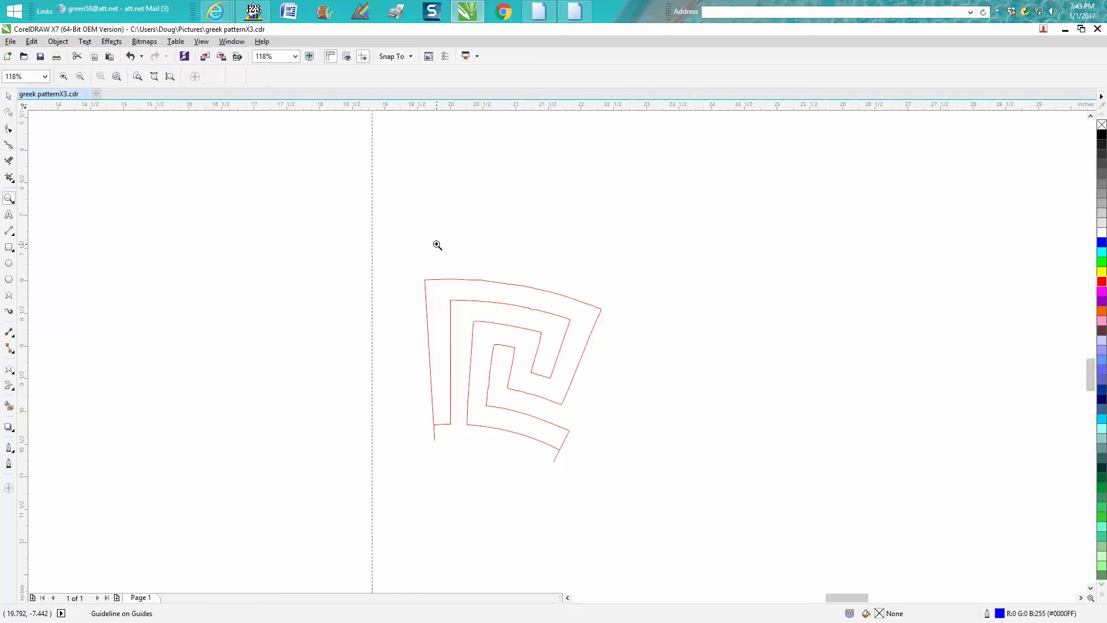
left_click_drag(424, 247, 658, 480)
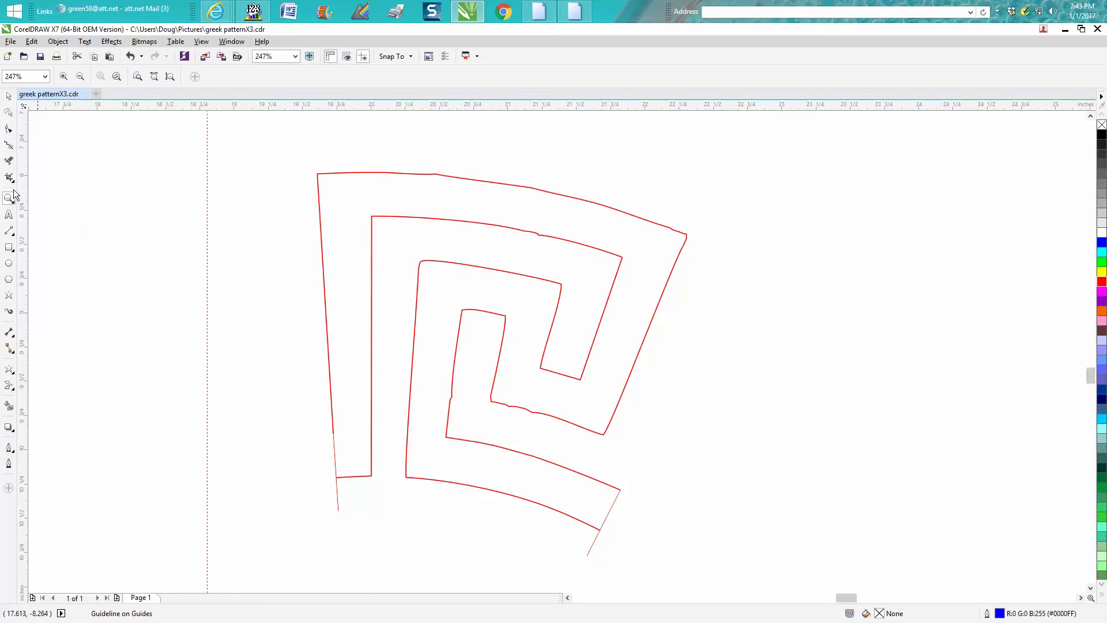
left_click(9, 129)
Delete stray nodes along the key's top edge, top-right corner and inner curve
left_click(437, 173)
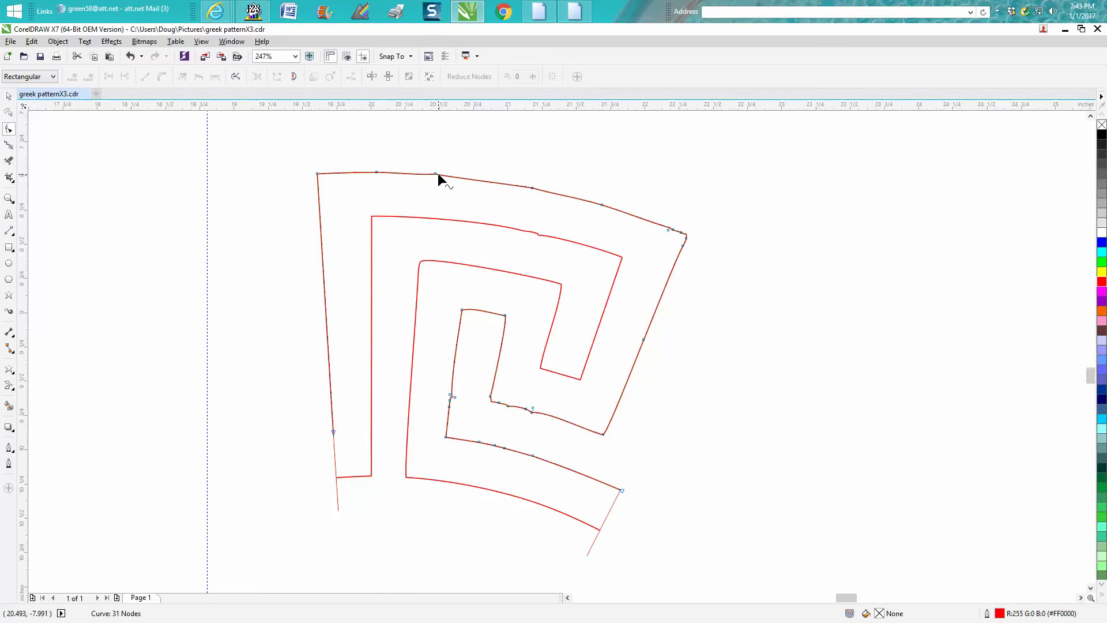
left_click_drag(421, 161, 456, 181)
key("Delete")
left_click_drag(583, 203, 608, 216)
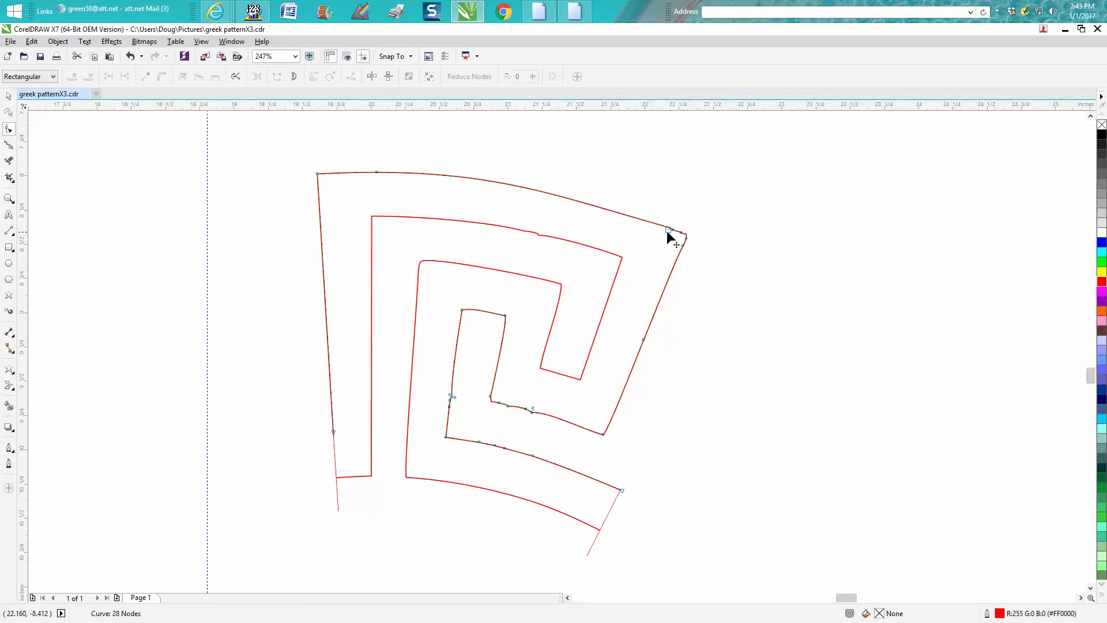
key("Delete")
left_click_drag(675, 234, 687, 240)
key("Delete")
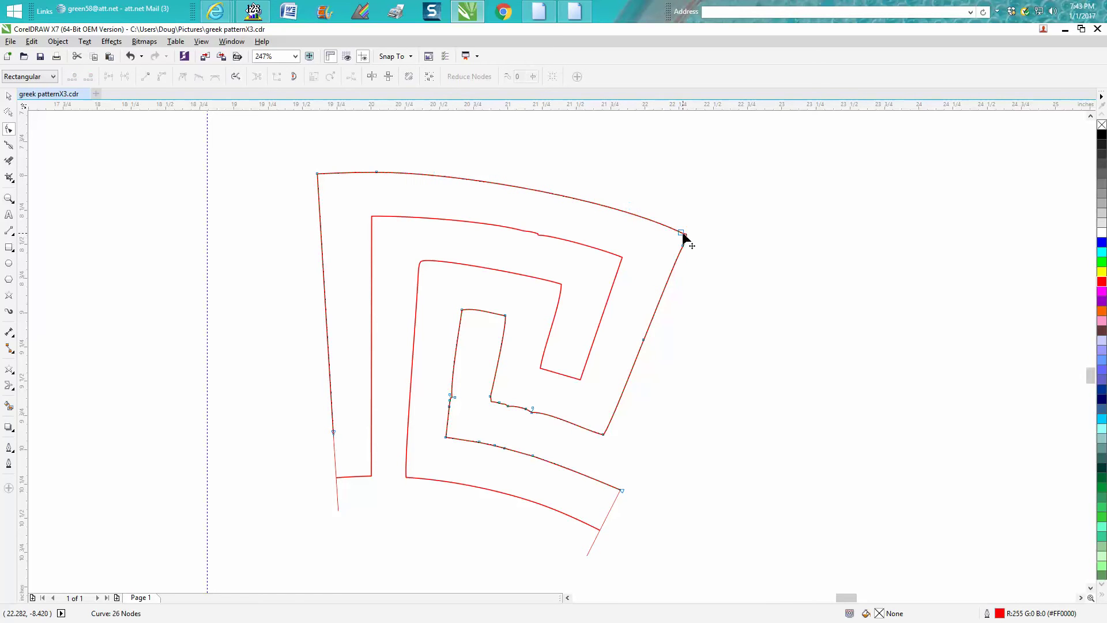
left_click_drag(529, 241, 530, 242)
key("Delete")
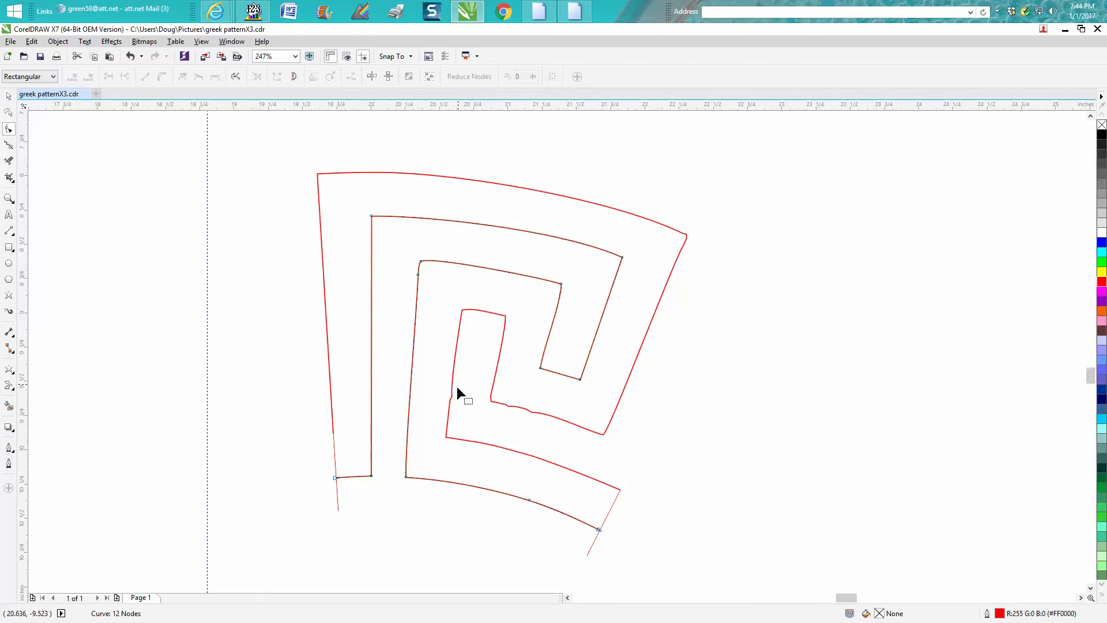
left_click_drag(452, 393, 436, 414)
key("Delete")
left_click_drag(499, 405, 510, 413)
key("Delete")
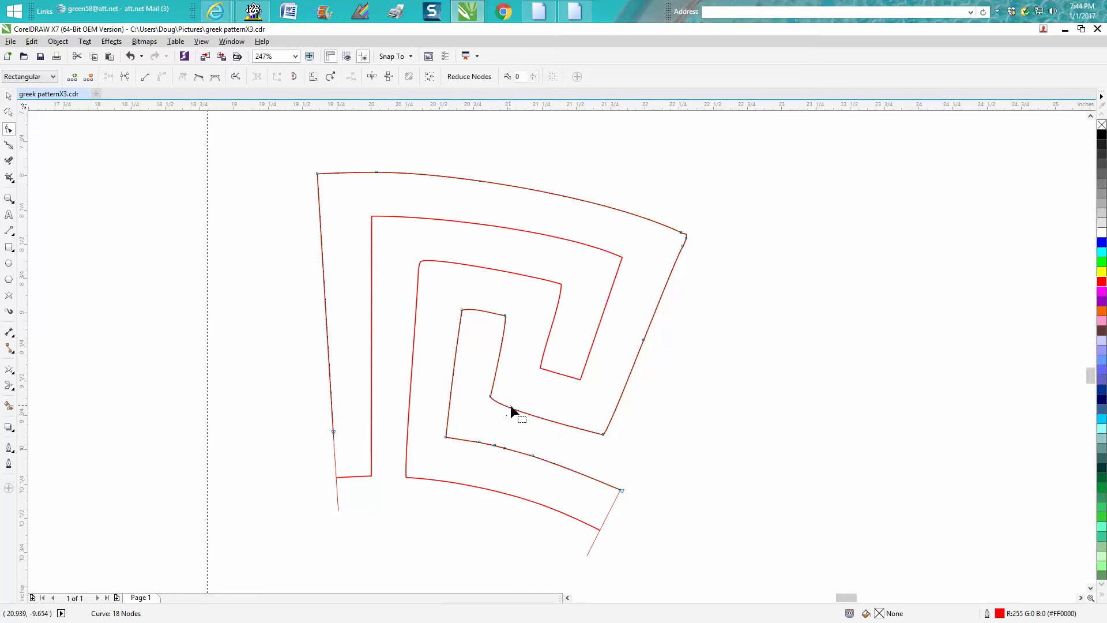
Convert the inner corner segment to a straight line and delete remaining lower, corner and right-edge nodes
left_click(491, 397)
right_click(491, 397)
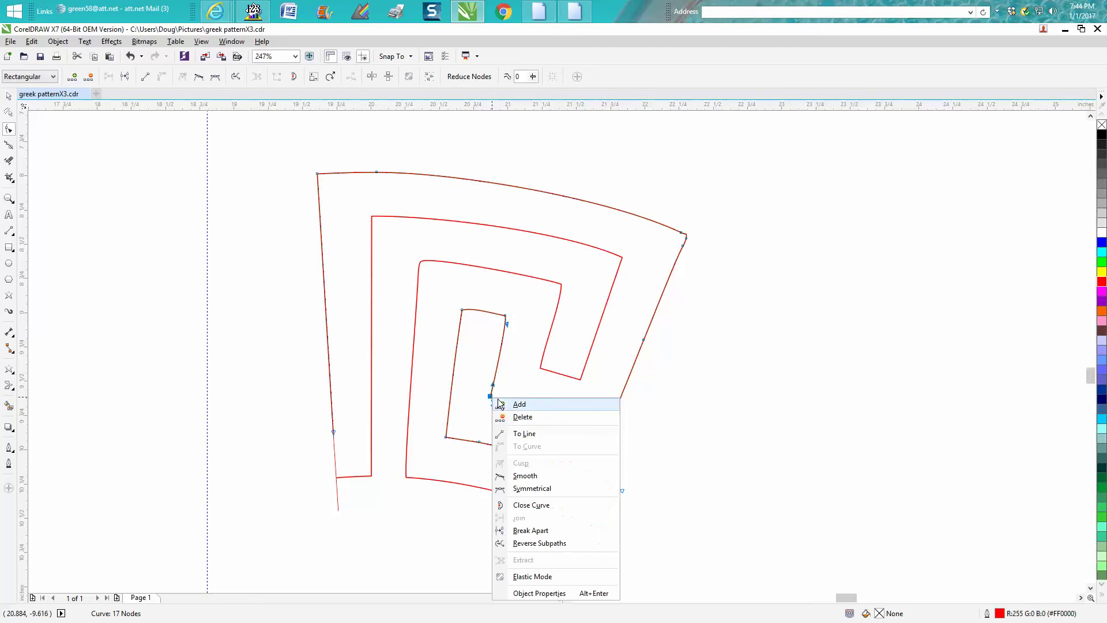
left_click(531, 433)
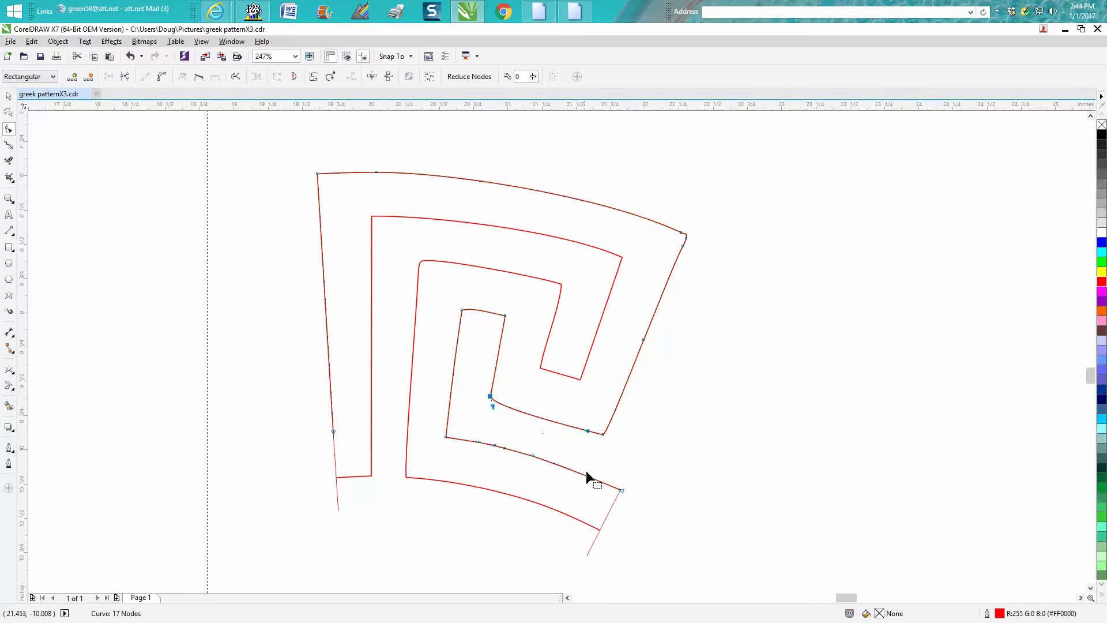
key("Delete")
left_click_drag(506, 451, 507, 452)
key("Delete")
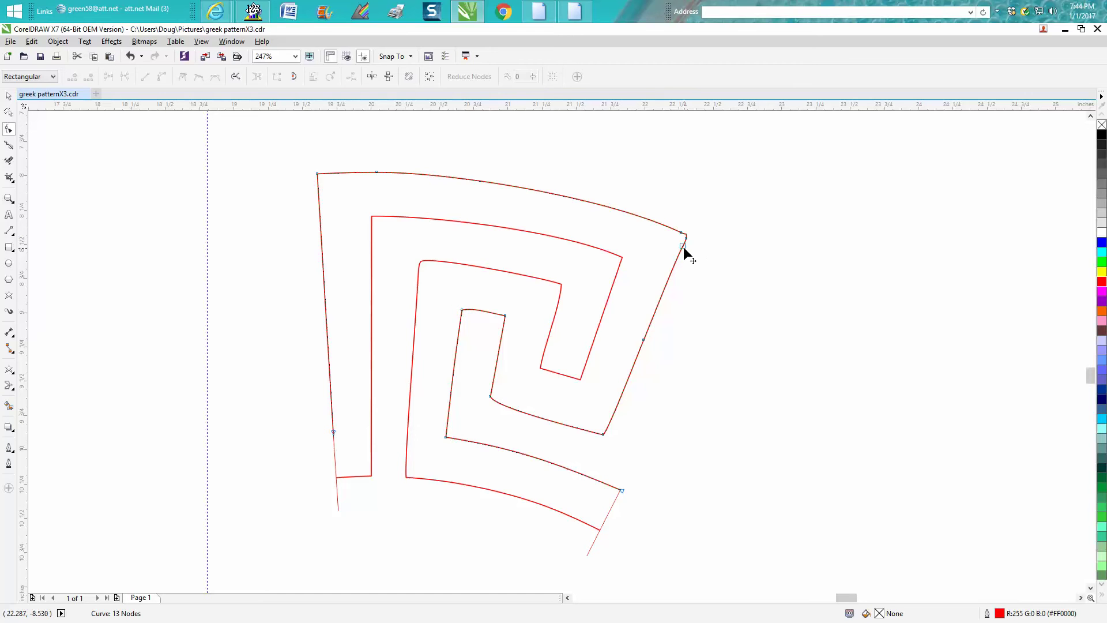
left_click_drag(690, 252, 678, 230)
key("Delete")
left_click(644, 339)
key("Delete")
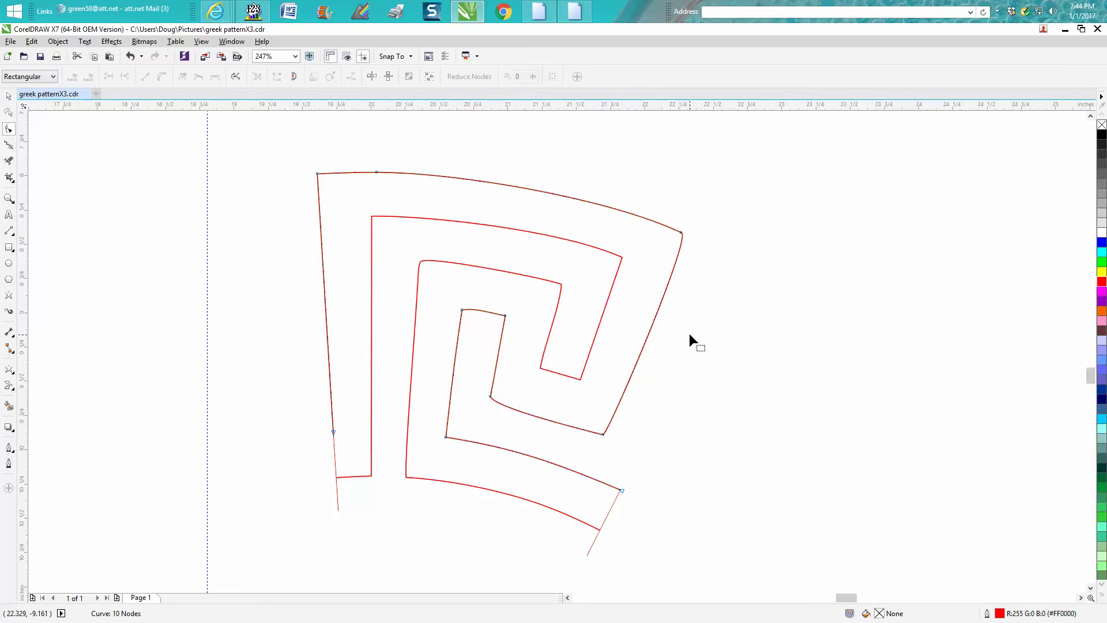
left_click(603, 434)
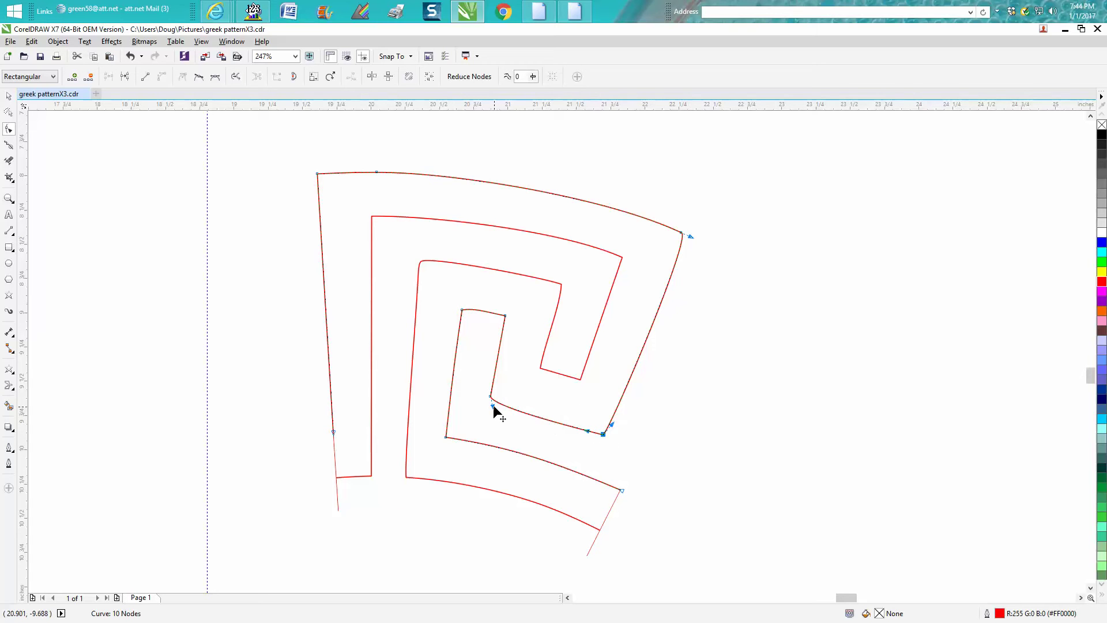
Reshape the curve at the inner node by dragging its control handle
left_click_drag(494, 407, 512, 404)
scroll(610, 430, "down", 3)
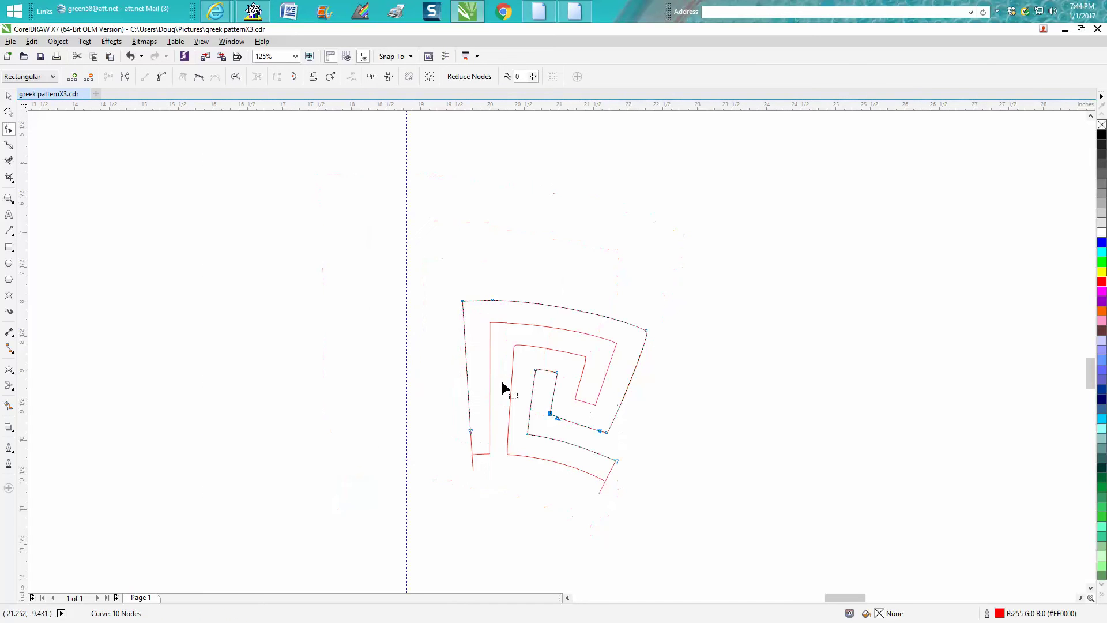
left_click(8, 96)
scroll(270, 239, "down", 3)
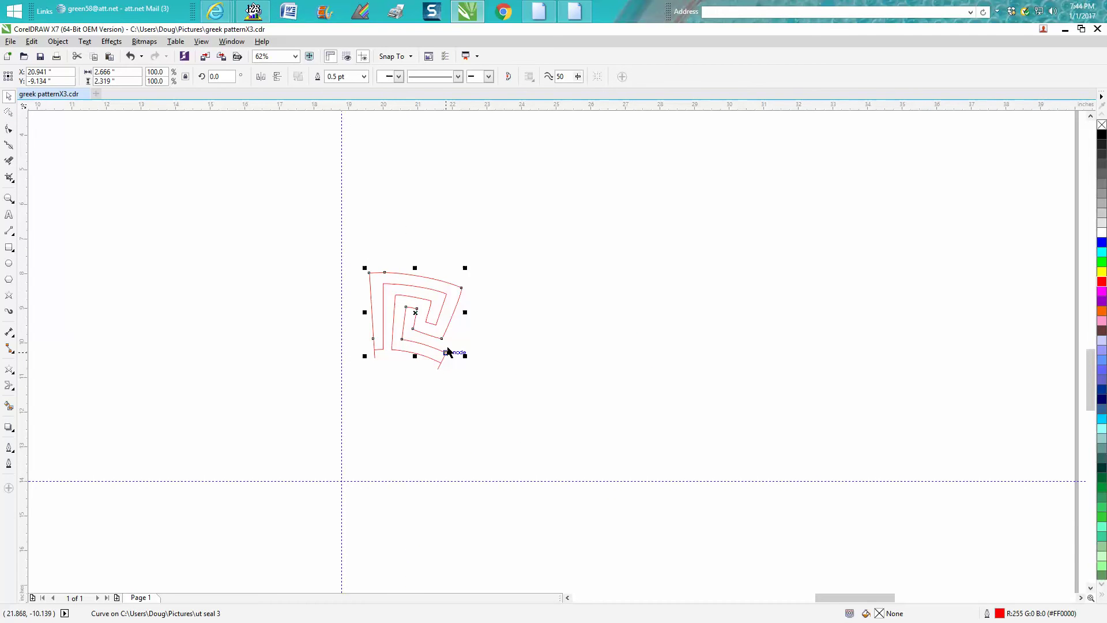
scroll(450, 346, "down", 3)
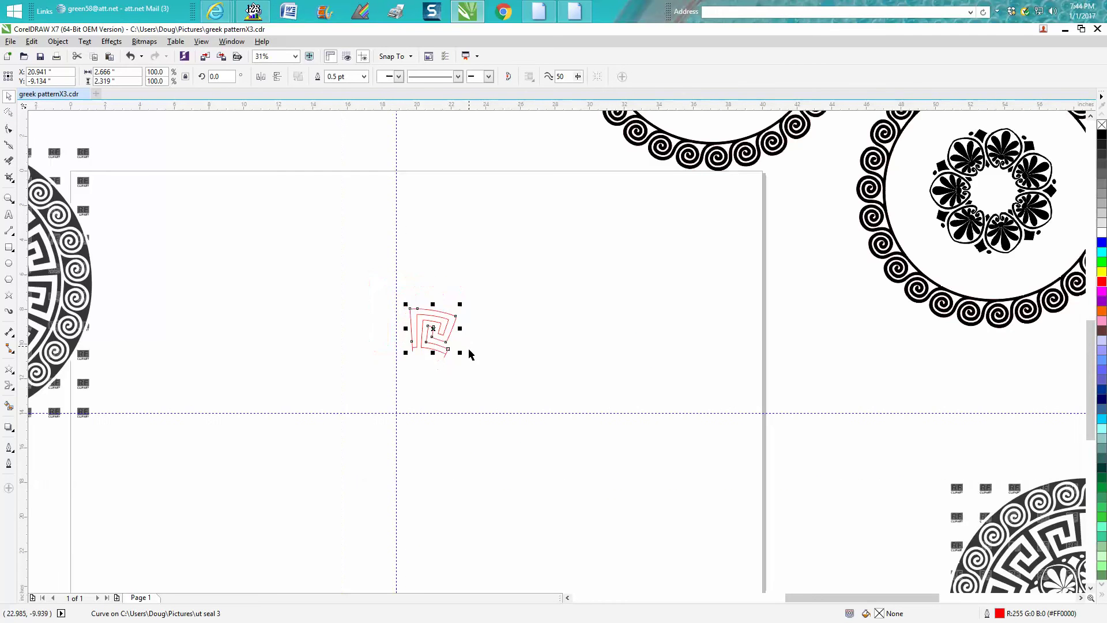
Erase the short tails under the left leg and lower-right end, then select the key segment
left_click(8, 198)
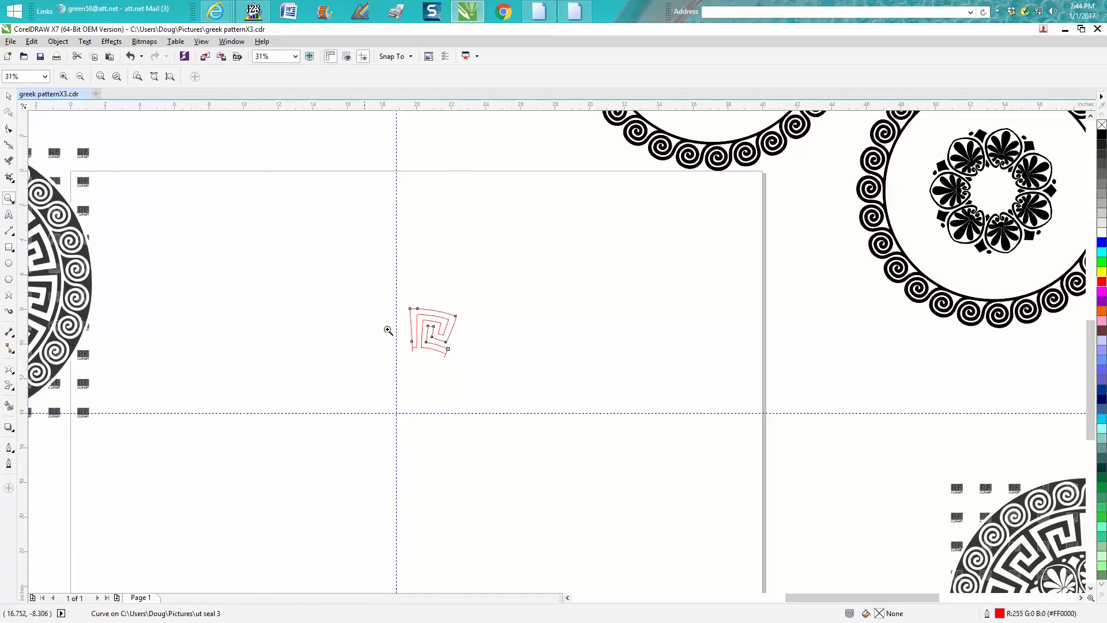
left_click_drag(388, 327, 534, 395)
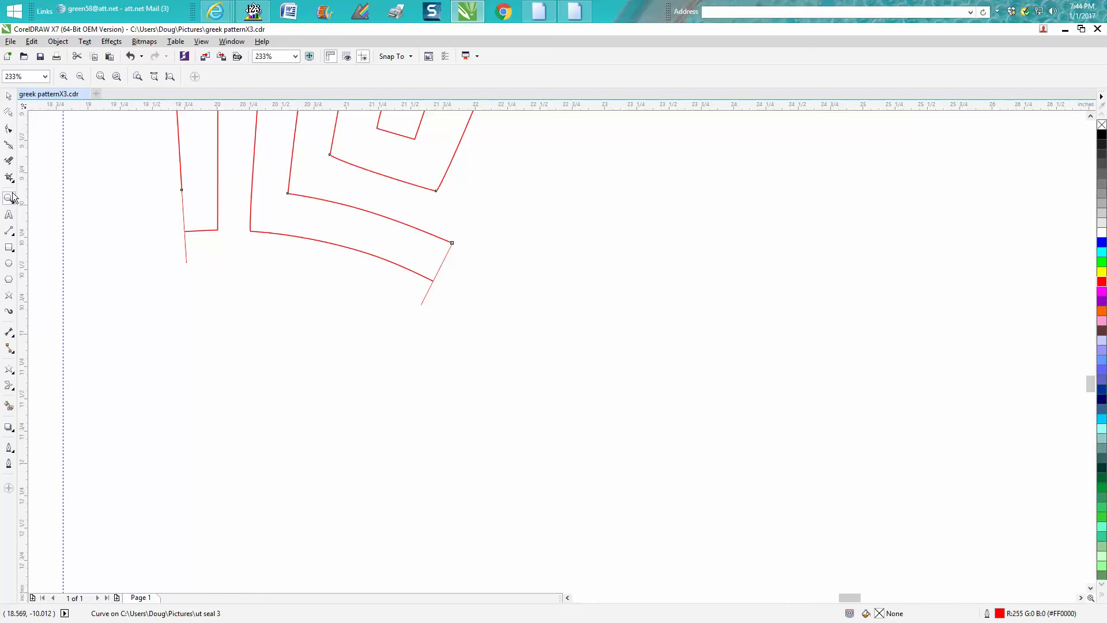
left_click(8, 160)
left_click_drag(184, 239, 184, 230)
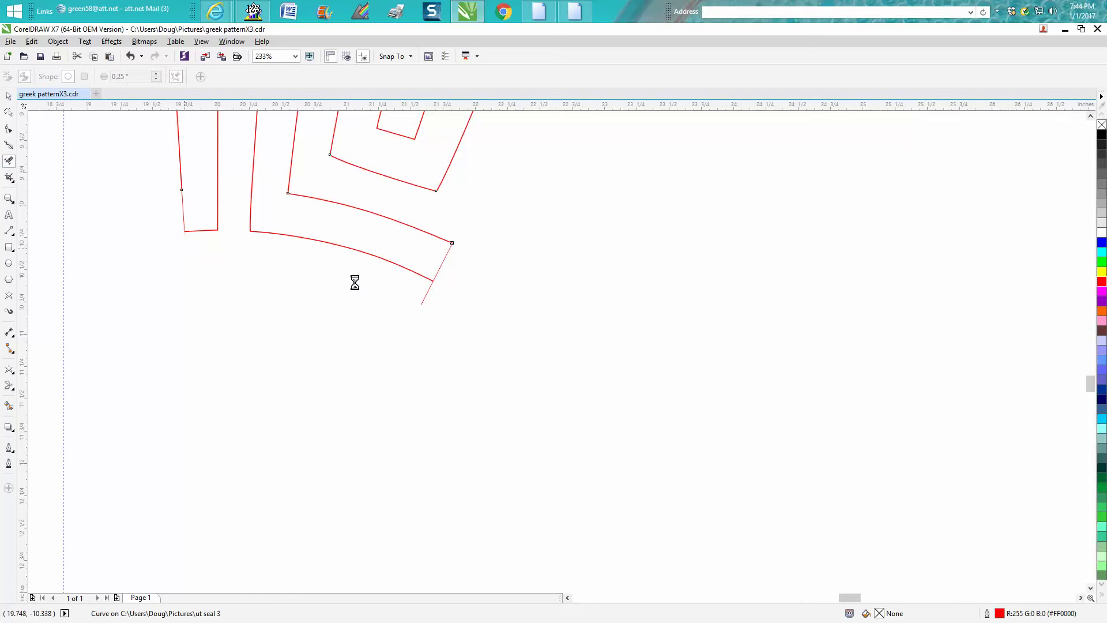
left_click_drag(432, 286, 427, 288)
scroll(502, 317, "down", 2)
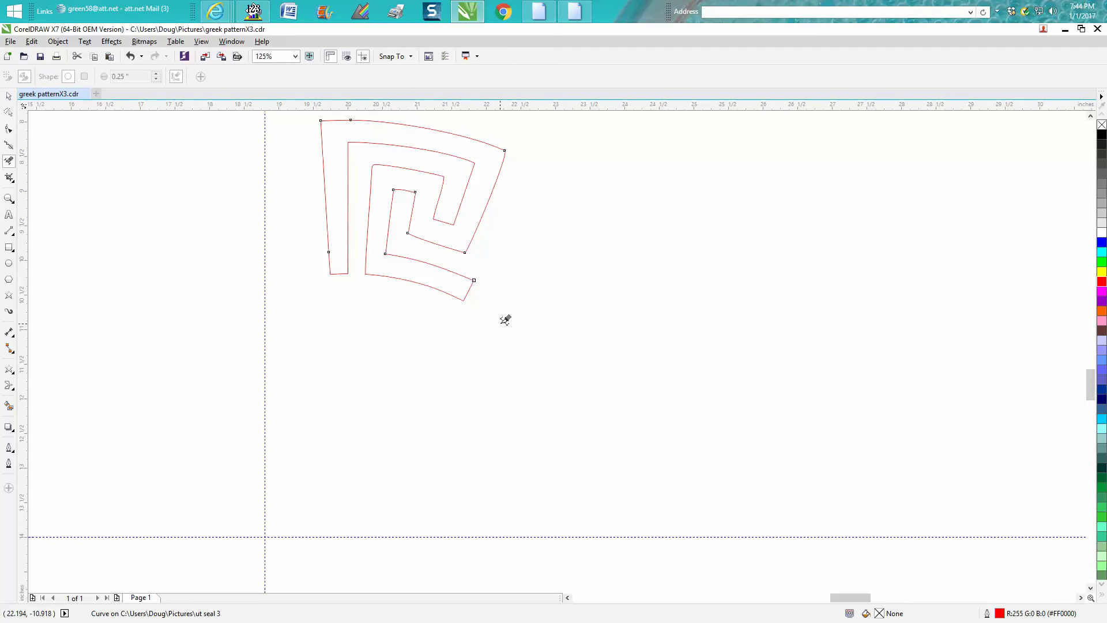
scroll(168, 210, "down", 2)
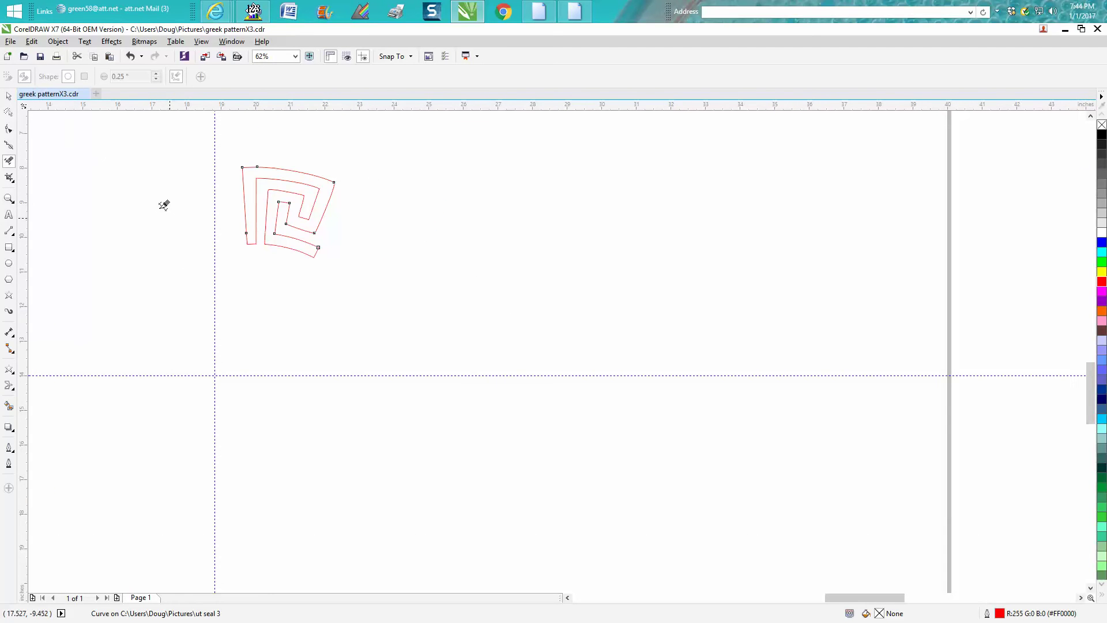
left_click(9, 96)
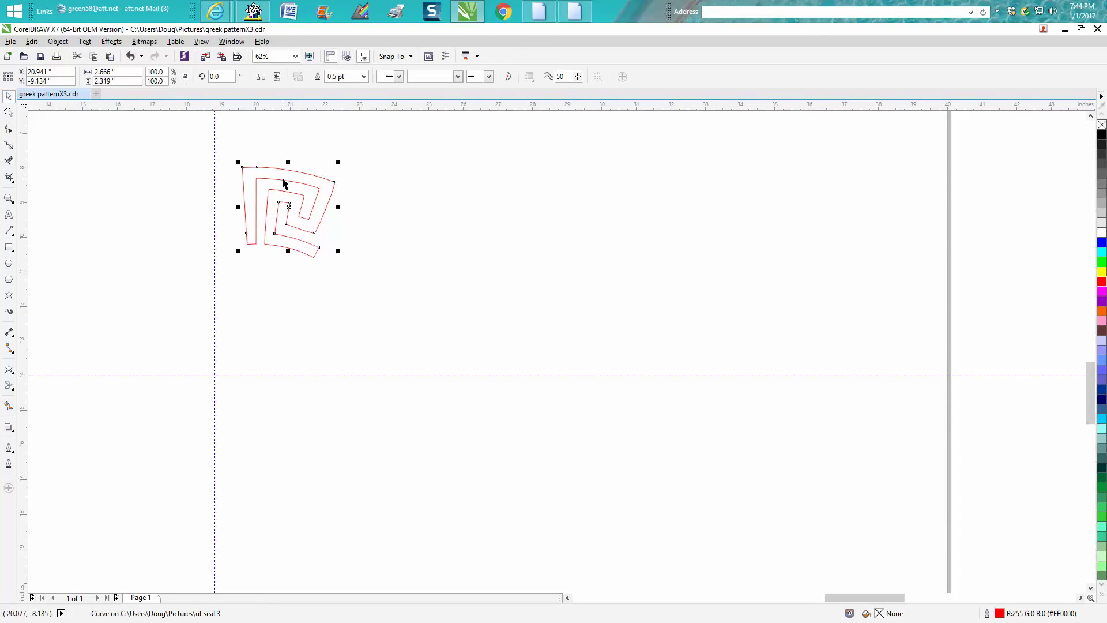
Move the vertical guideline to 20 inches
left_click(293, 210)
left_click(214, 177)
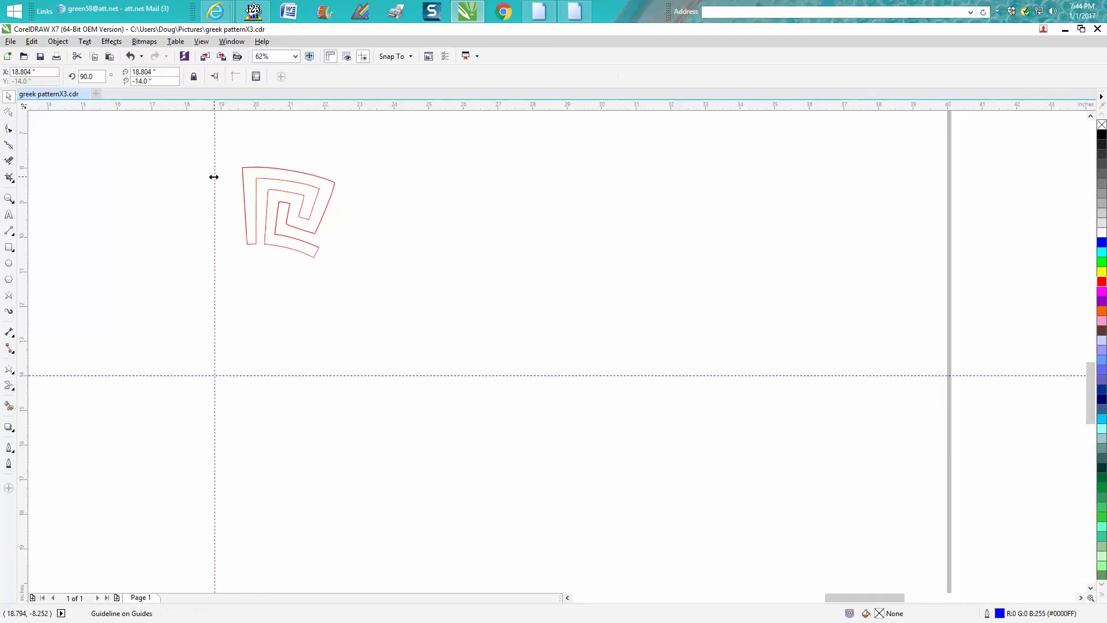
left_click_drag(214, 177, 256, 259)
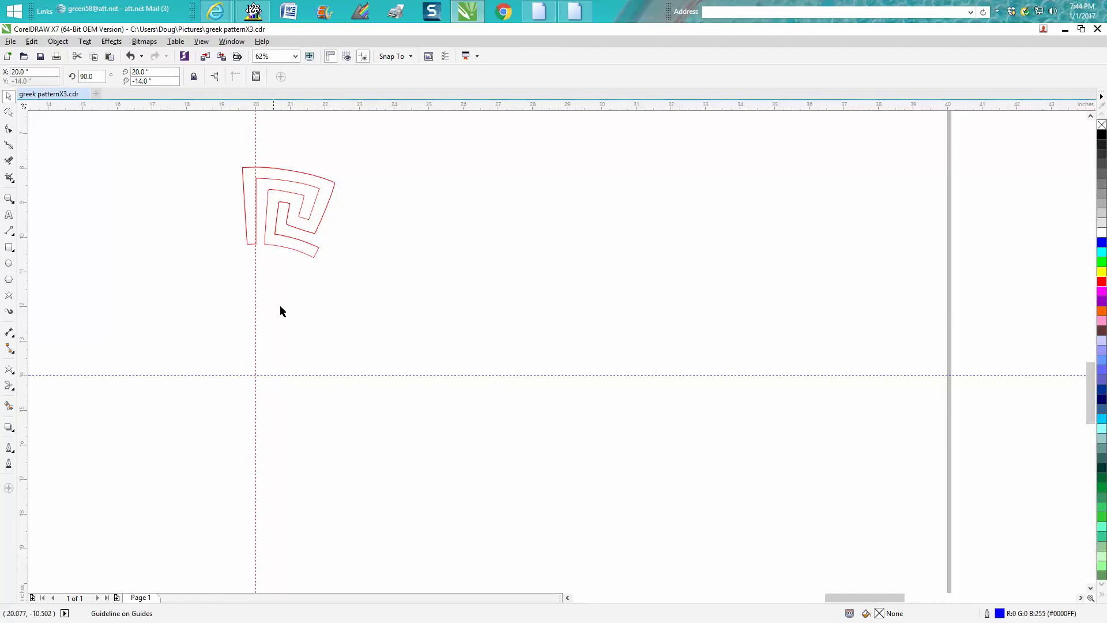
Put the key segment in rotate mode with its rotation centre at the guidelines' crossing
left_click(290, 216)
left_click(288, 221)
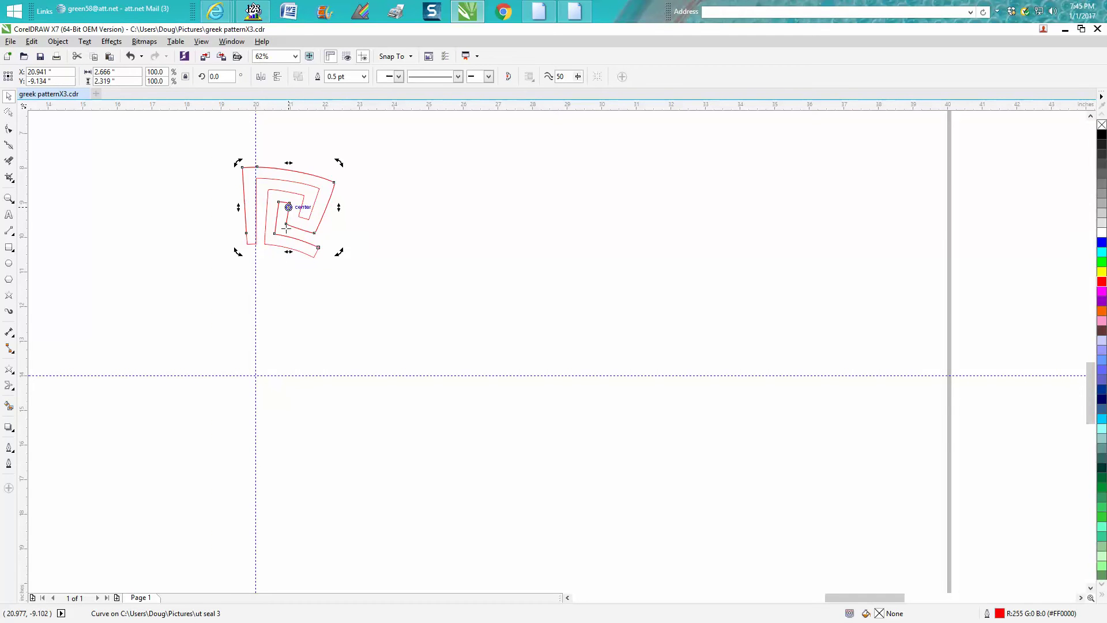
left_click(296, 311)
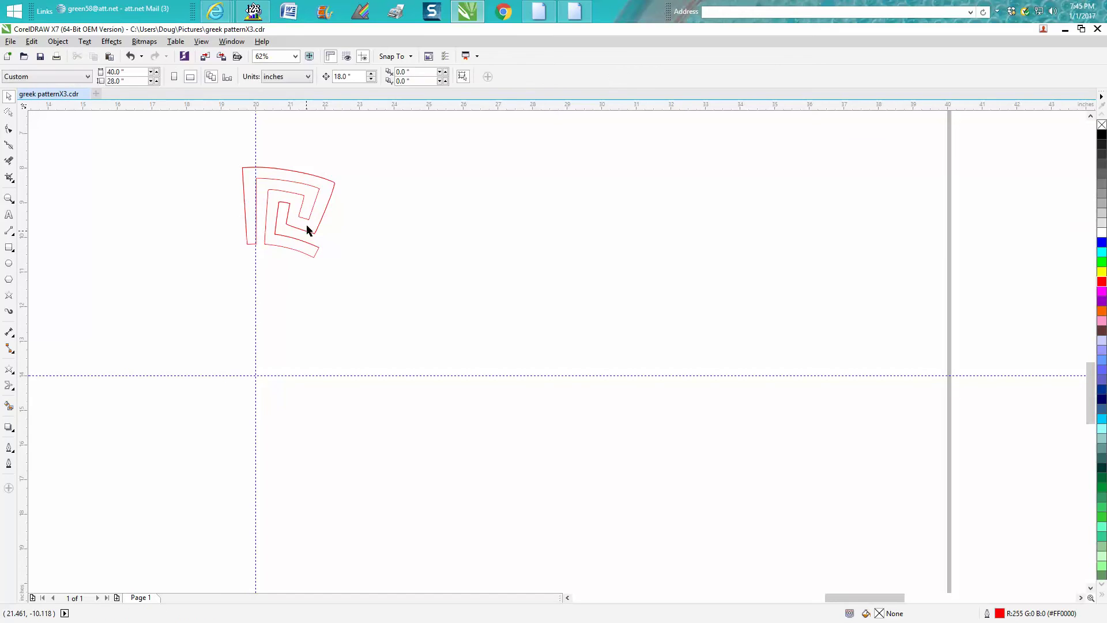
left_click(307, 229)
double_click(307, 219)
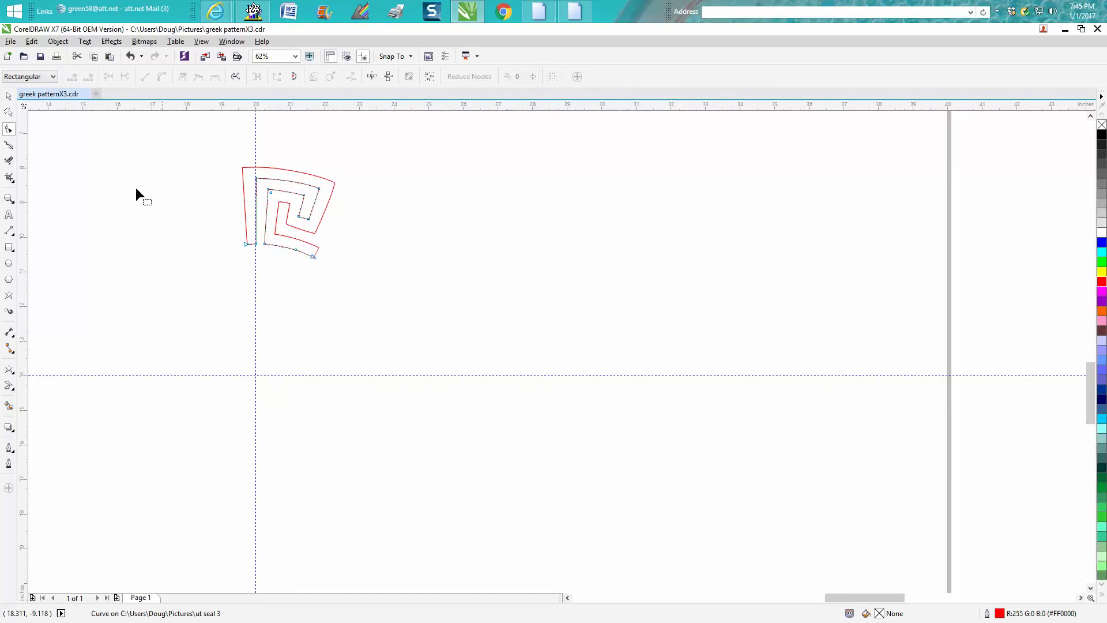
left_click(9, 95)
left_click(283, 217)
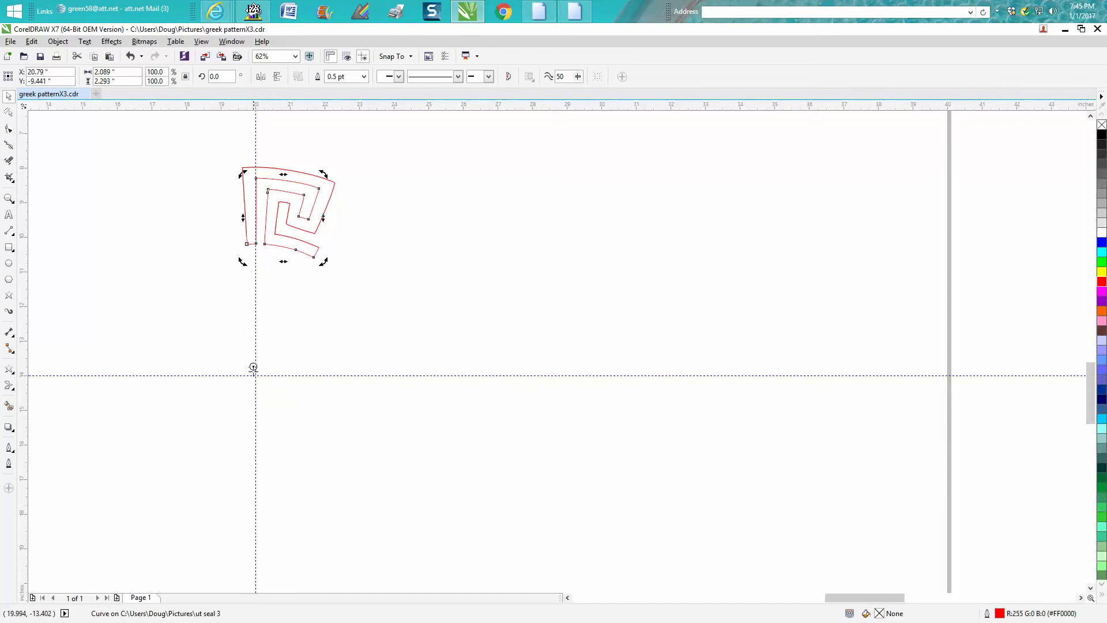
left_click(263, 311)
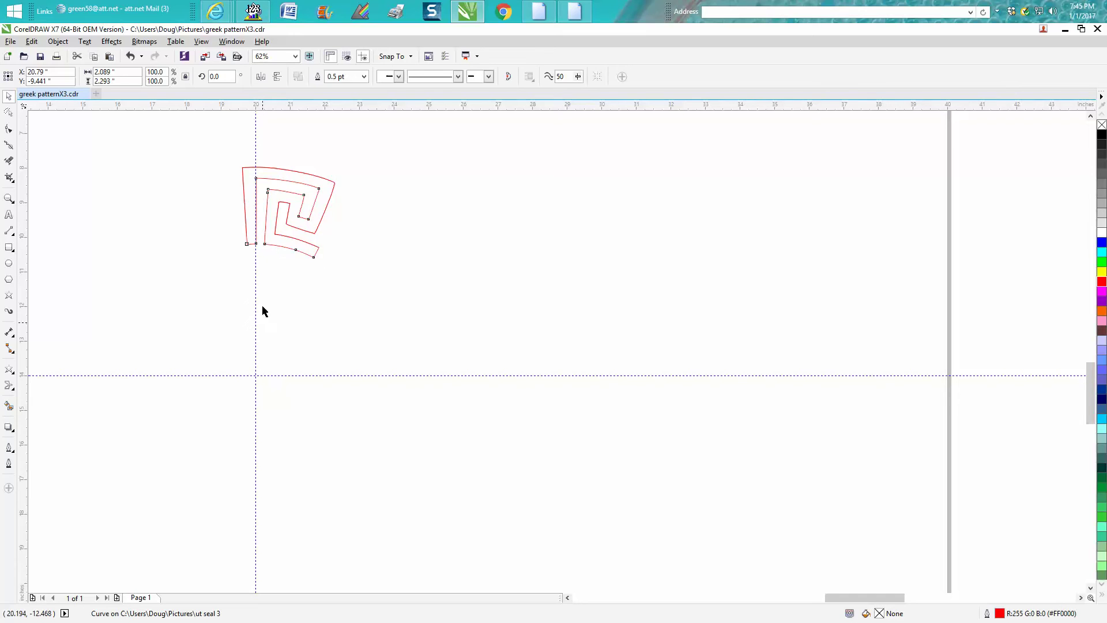
double_click(286, 223)
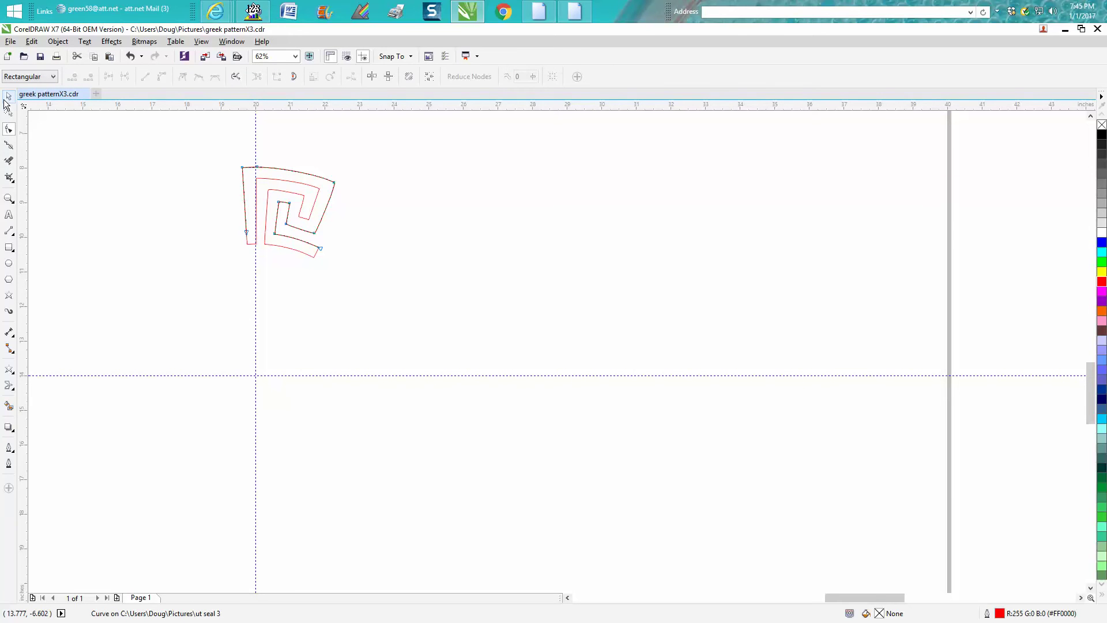
left_click(9, 96)
left_click(288, 206)
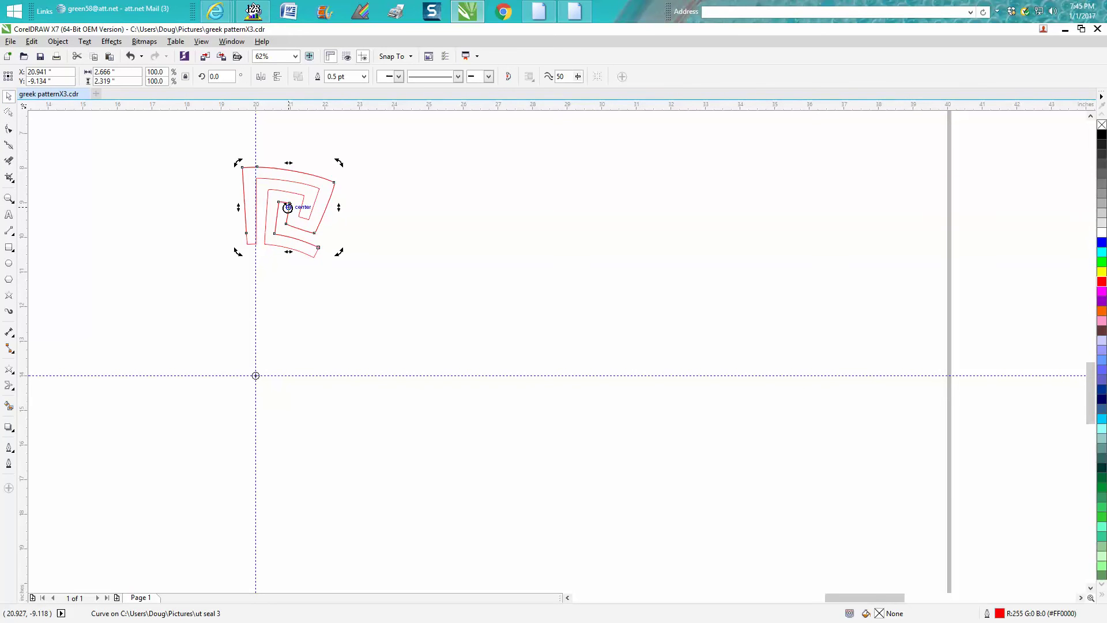
Try a 30° rotated copy, then undo it and restore the accidentally deleted key part
double_click(219, 77)
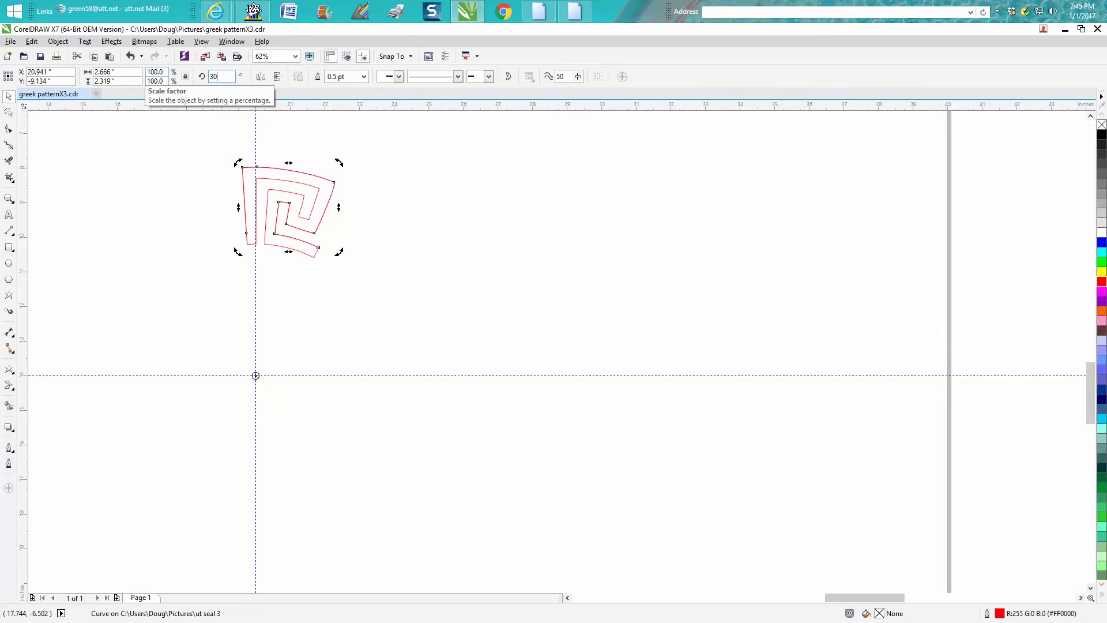
type("30")
key("Return")
left_click(131, 56)
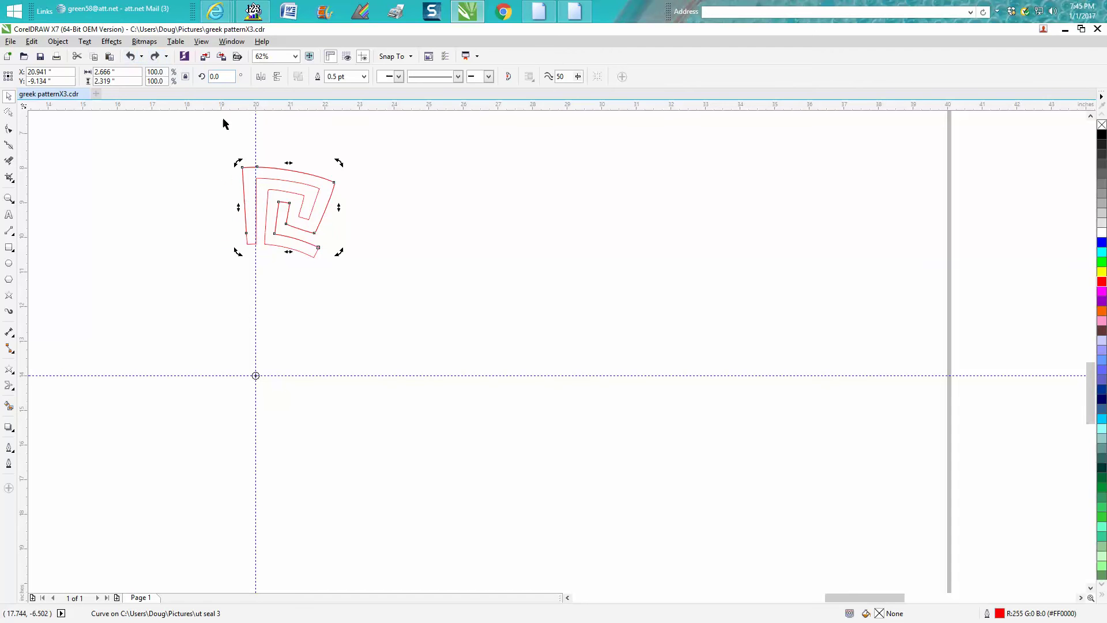
left_click(310, 183)
left_click(309, 185)
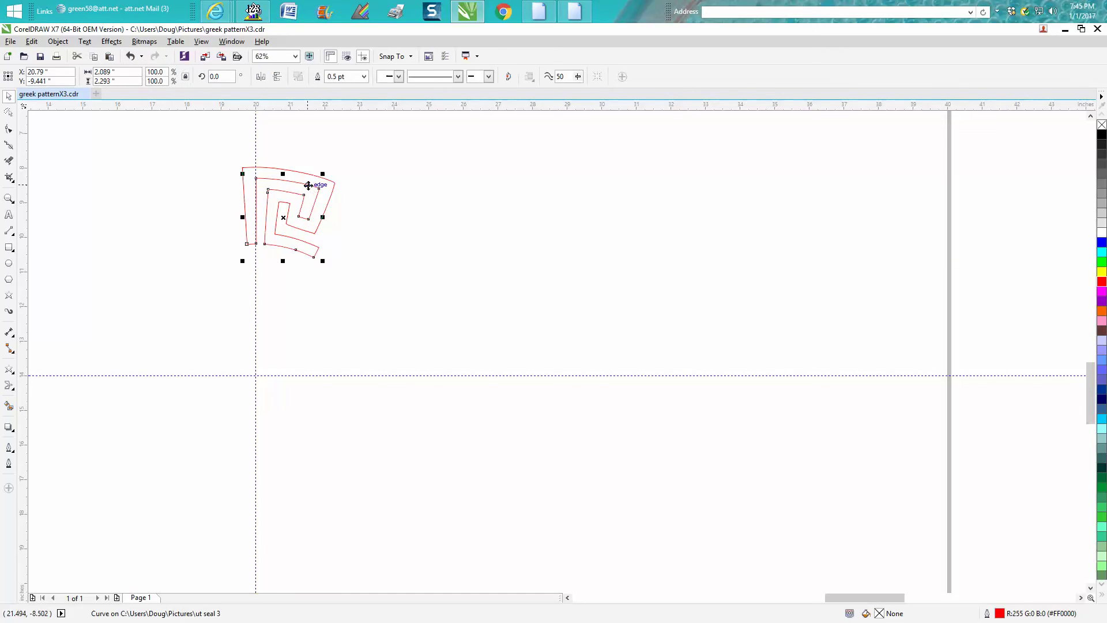
left_click(310, 182)
left_click(309, 180)
key("Delete")
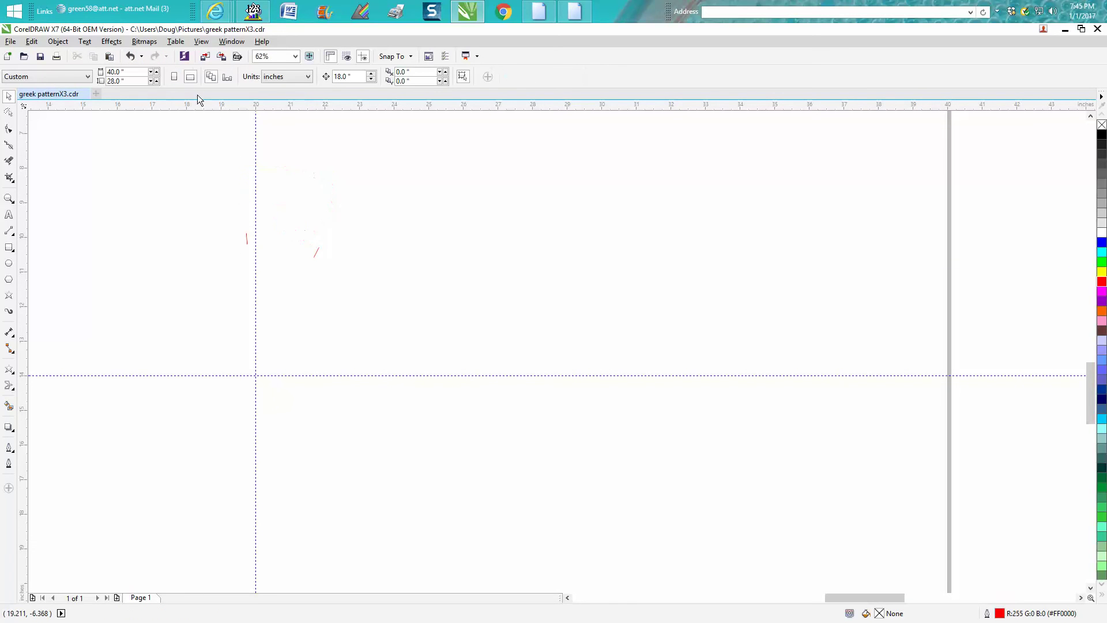
left_click(138, 58)
left_click(139, 58)
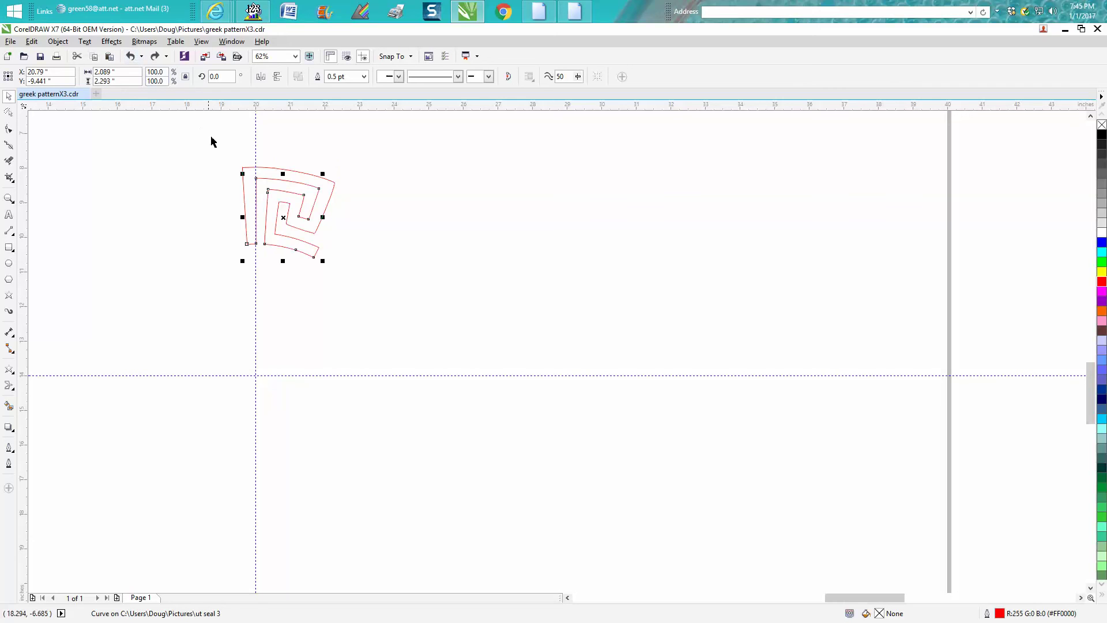
Group the key segment's five curves with Ctrl+G and switch the group to rotate mode
left_click_drag(370, 270, 388, 258)
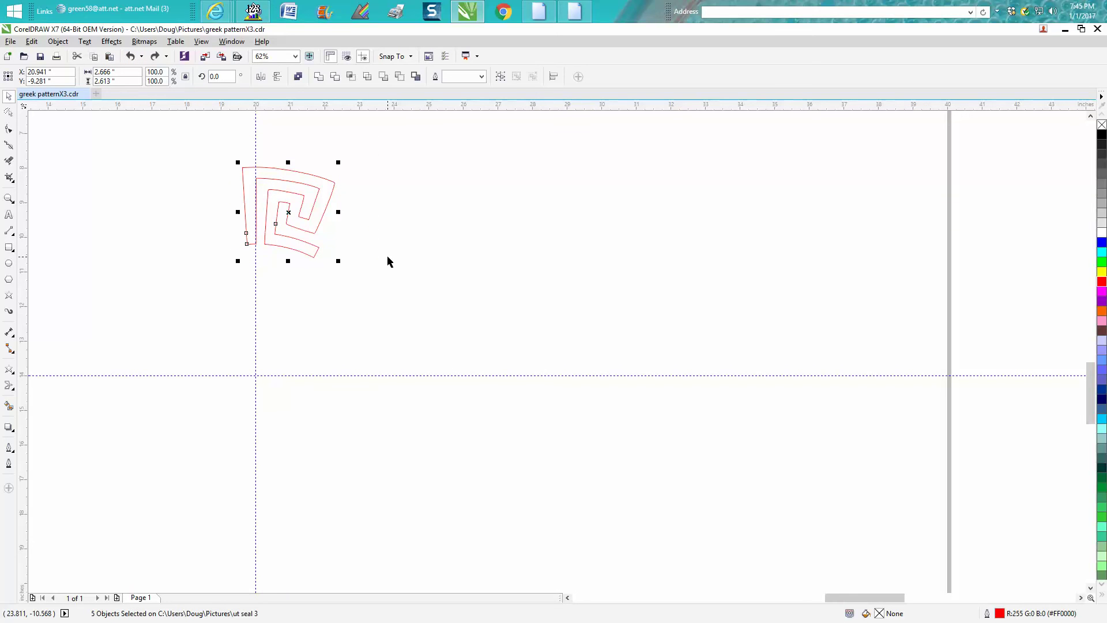
key("ctrl+g")
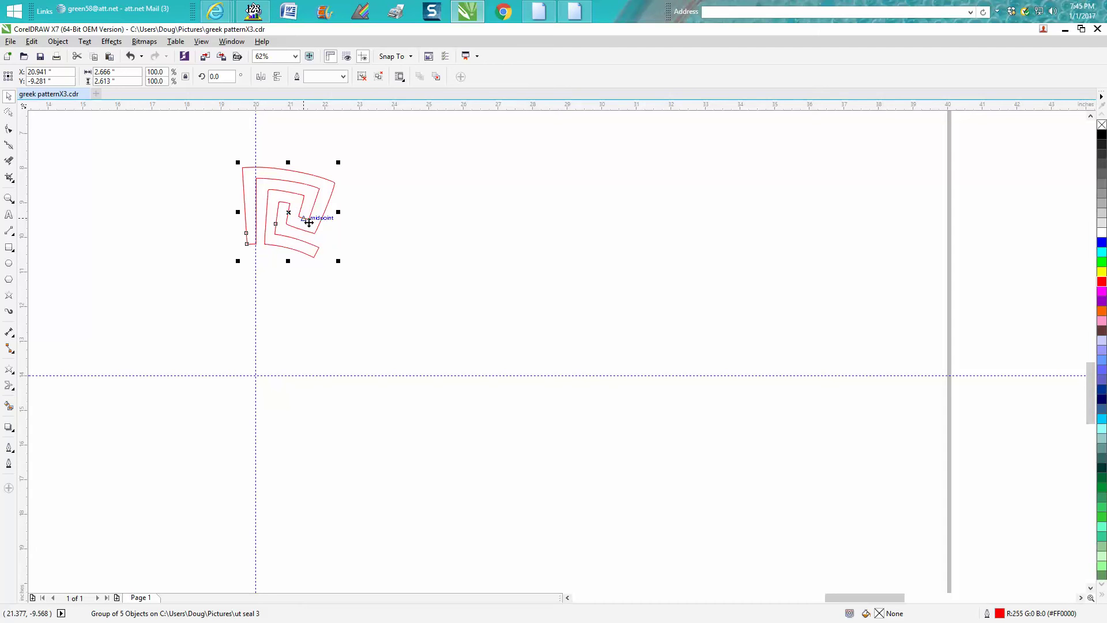
left_click(289, 215)
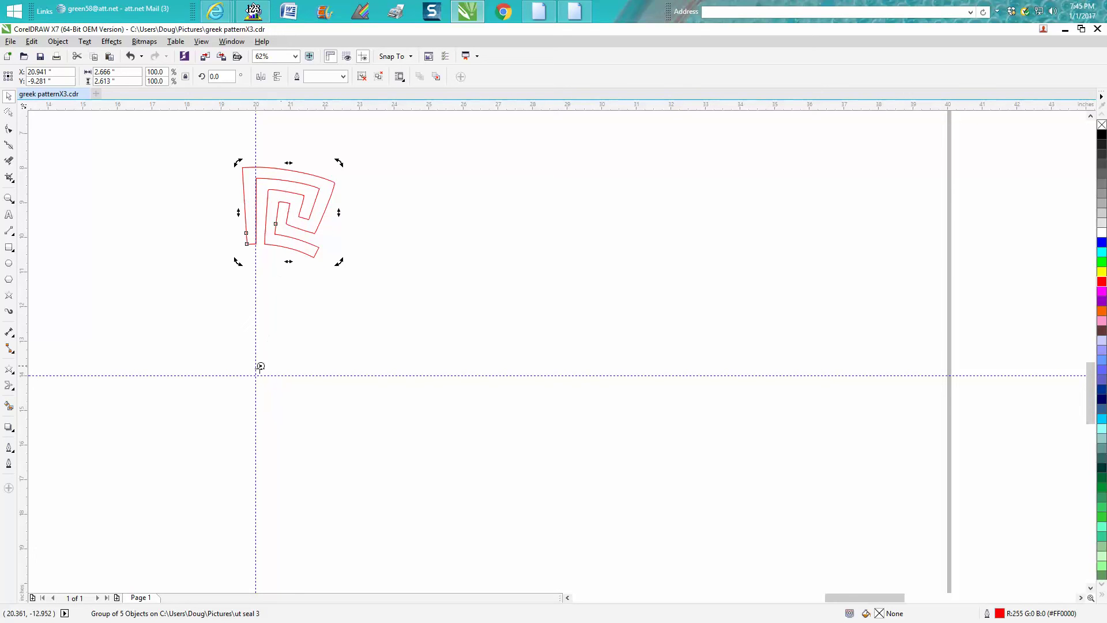
left_click(291, 259)
left_click(296, 216)
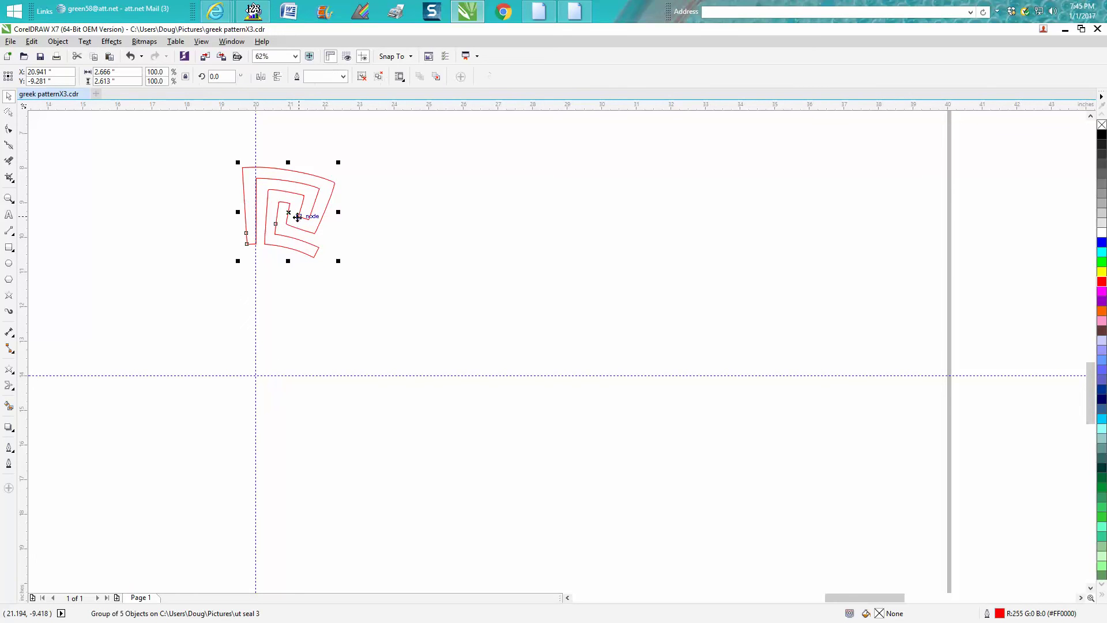
left_click(296, 216)
Add copies rotated 30° and 60°, repeating with Ctrl+R until the ring is complete
type("30")
key("Return")
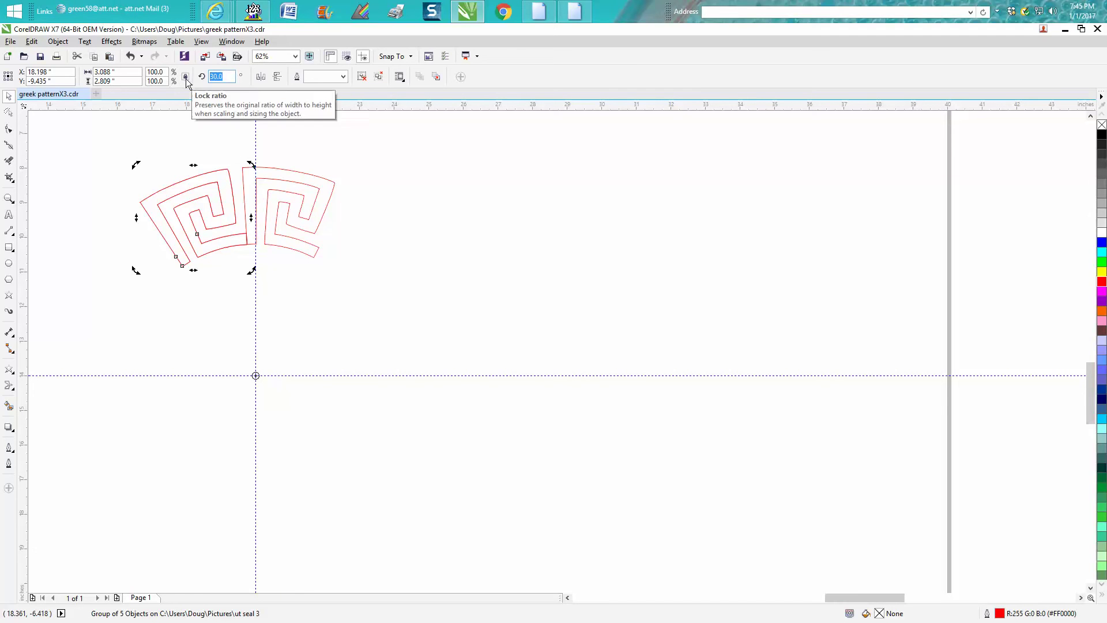
type("60")
key("Return")
key("ctrl+r")
key("ctrl+r")
key("ctrl+r")
key("ctrl+r")
key("ctrl+r")
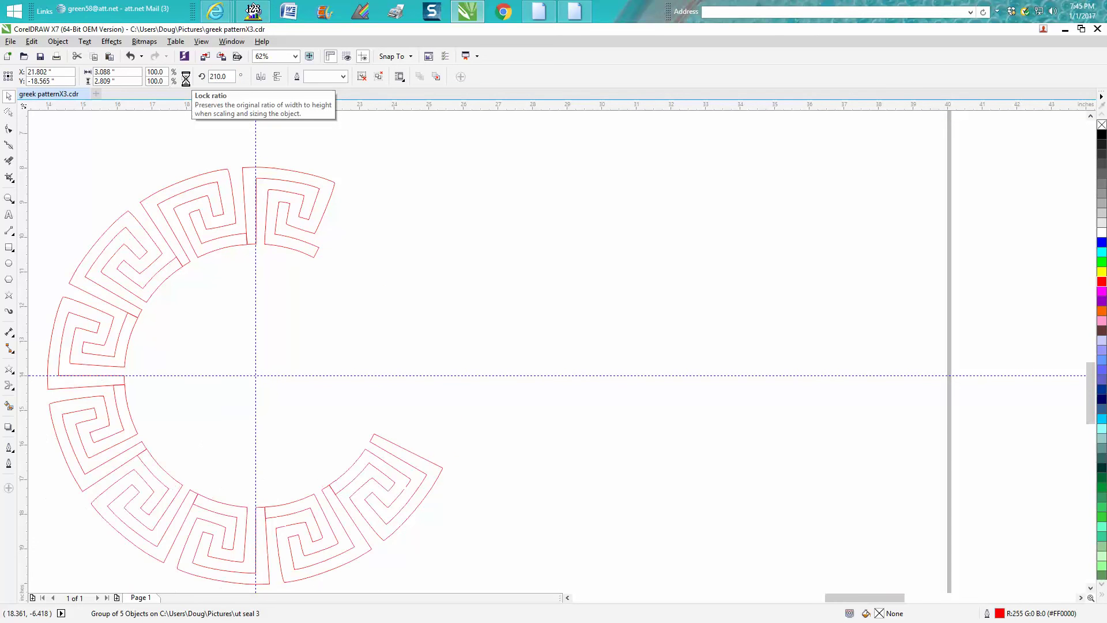
key("ctrl+r")
key("ctrl+r")
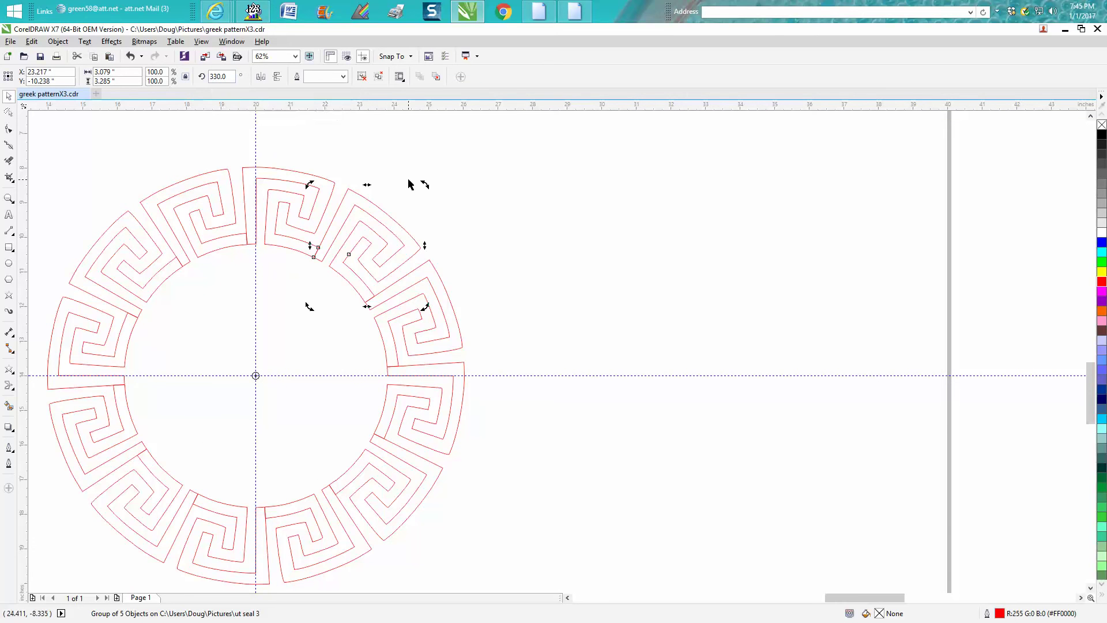
left_click(411, 185)
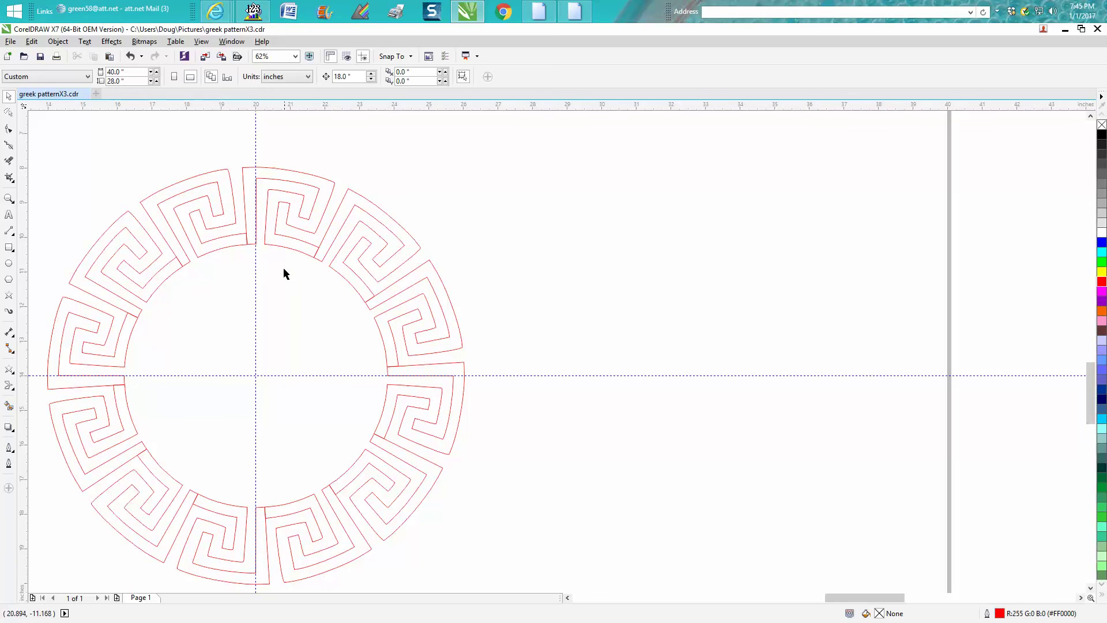
Delete both the vertical and horizontal guidelines and zoom in on the red Greek-key ring
left_click(255, 316)
key("Delete")
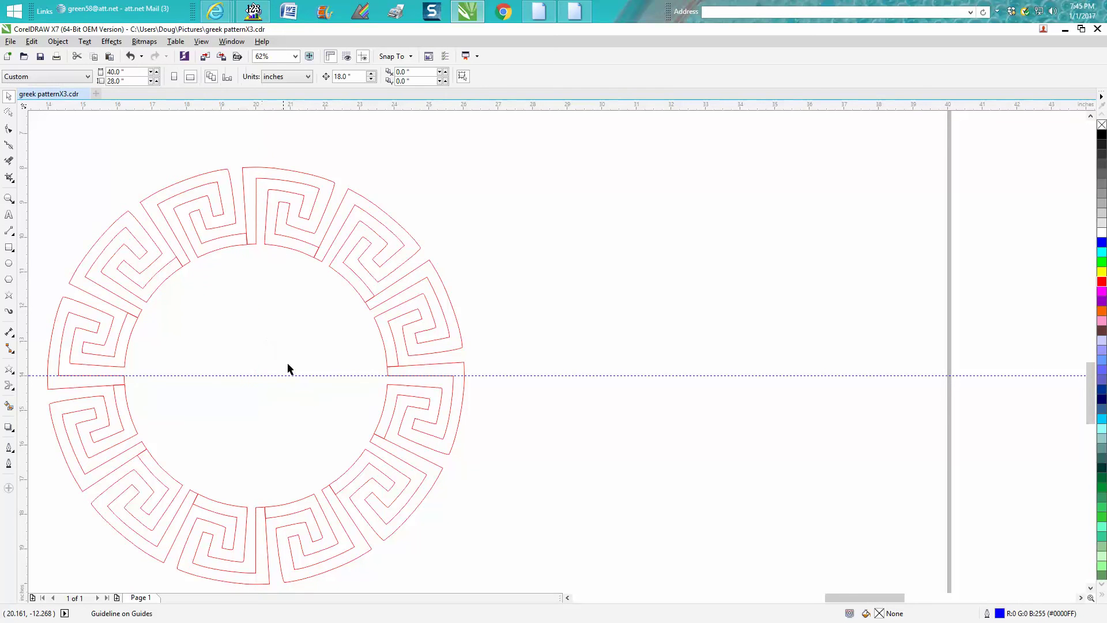
left_click(295, 375)
key("Delete")
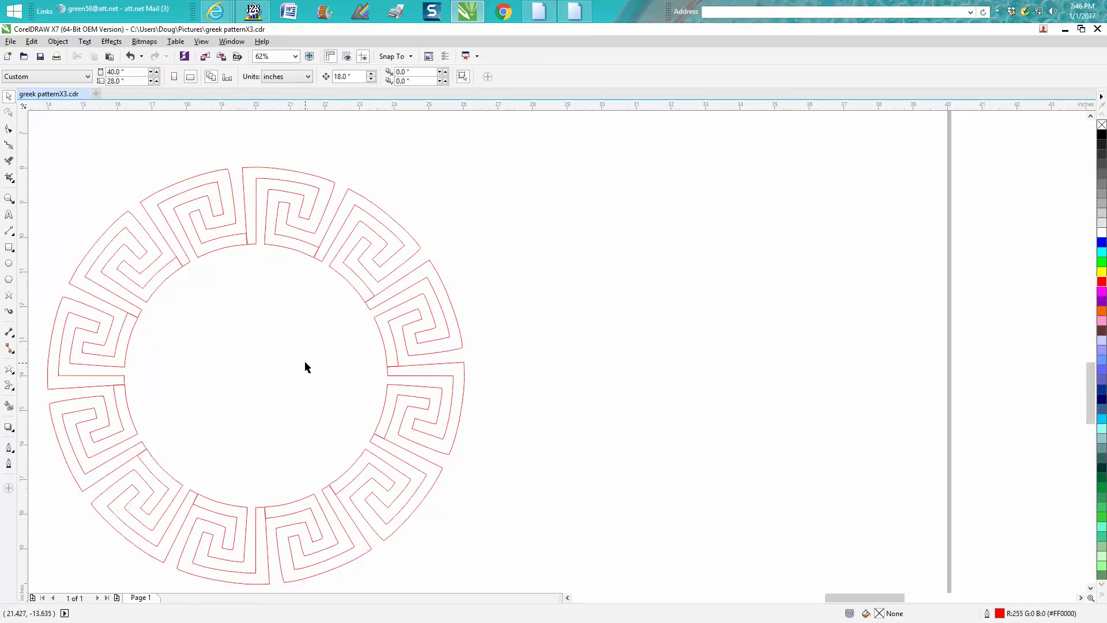
scroll(306, 365, "down", 2)
left_click(10, 199)
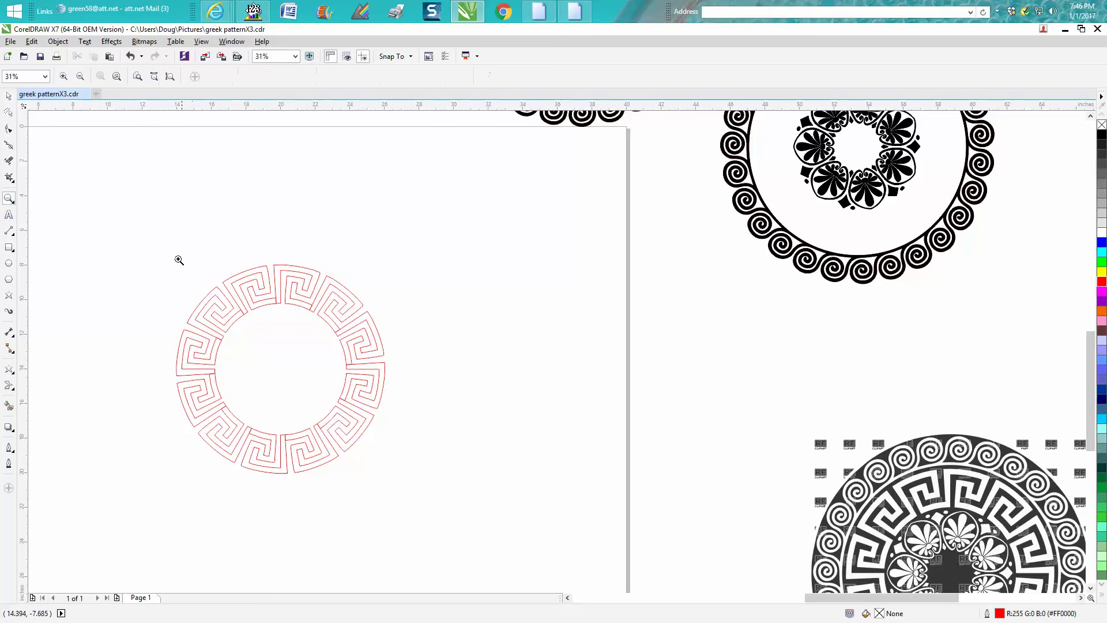
left_click_drag(176, 257, 432, 483)
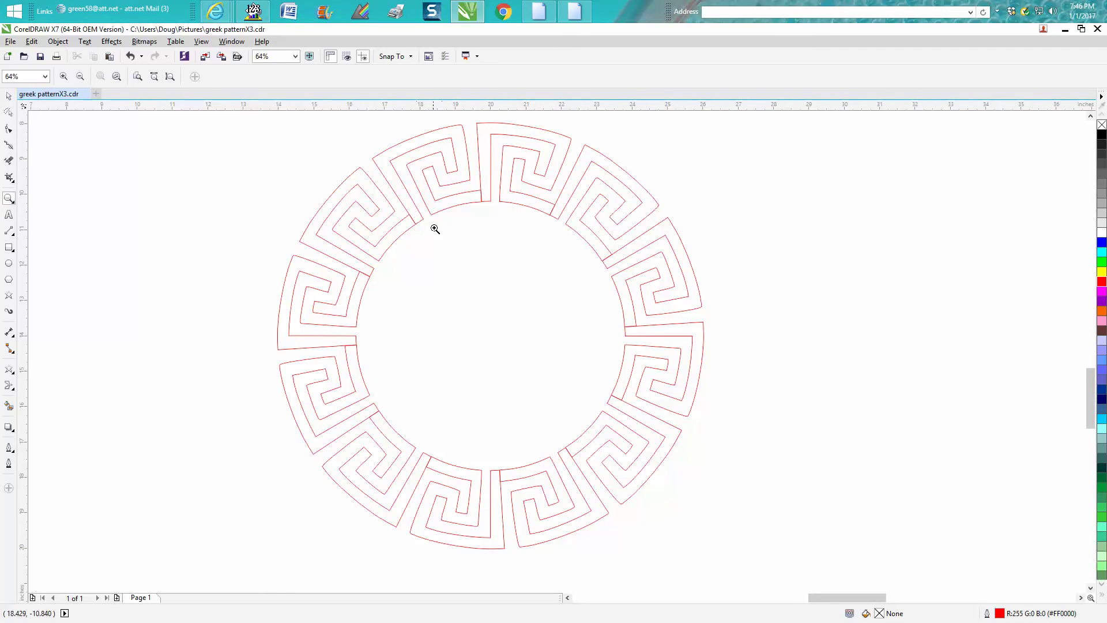
left_click(8, 263)
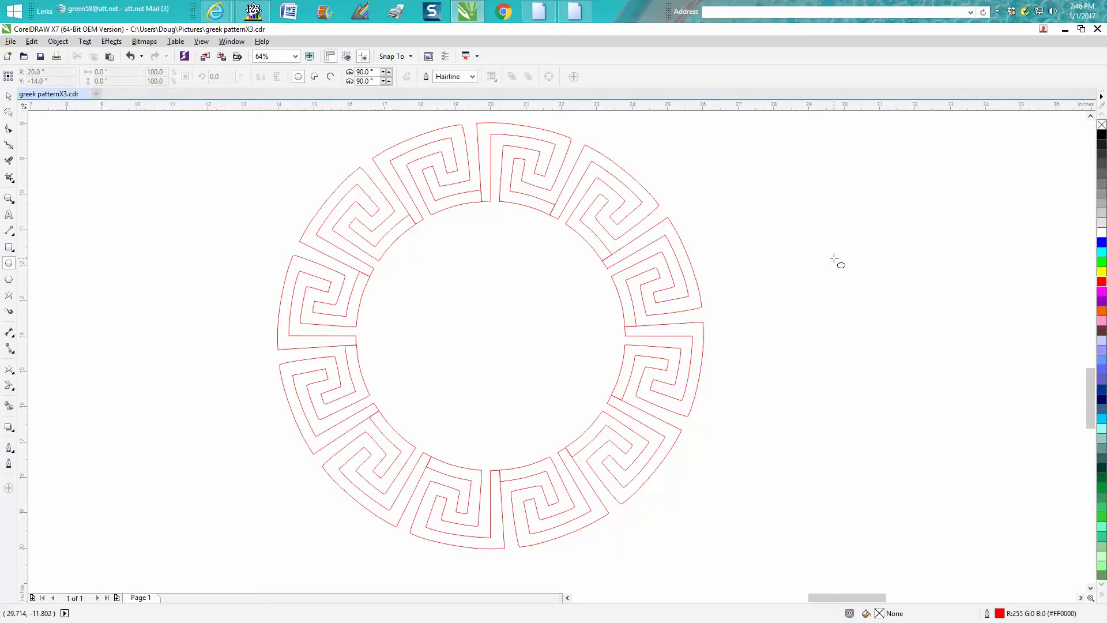
Draw a circle, centre it on the page with P, and enlarge it to about 7.285 inches
left_click_drag(840, 235, 602, 483)
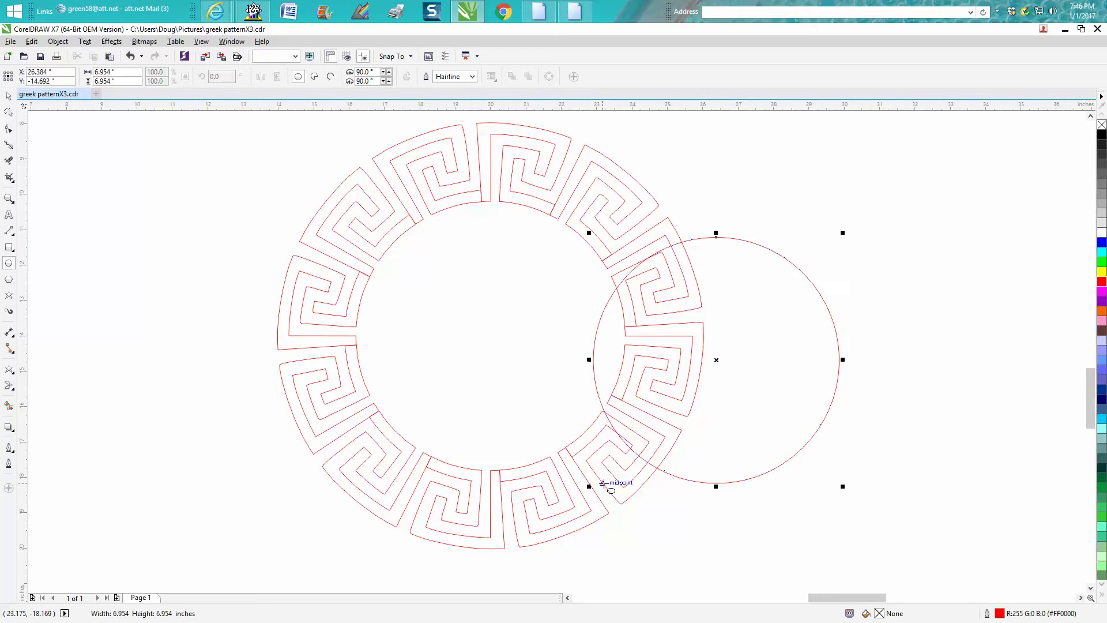
key("p")
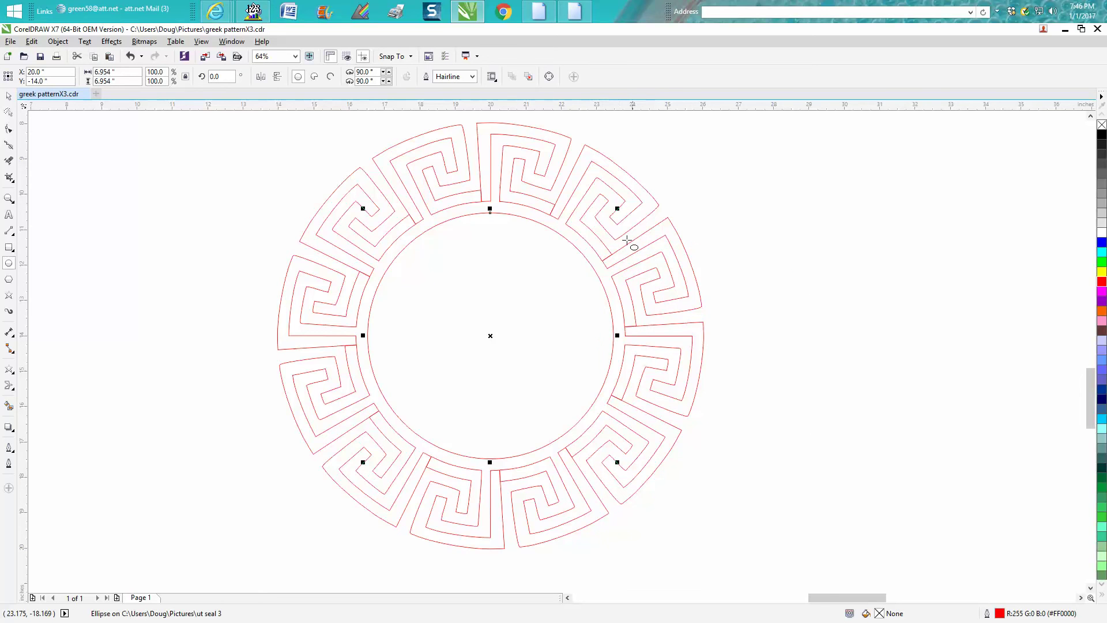
left_click(9, 97)
left_click_drag(616, 208, 636, 194)
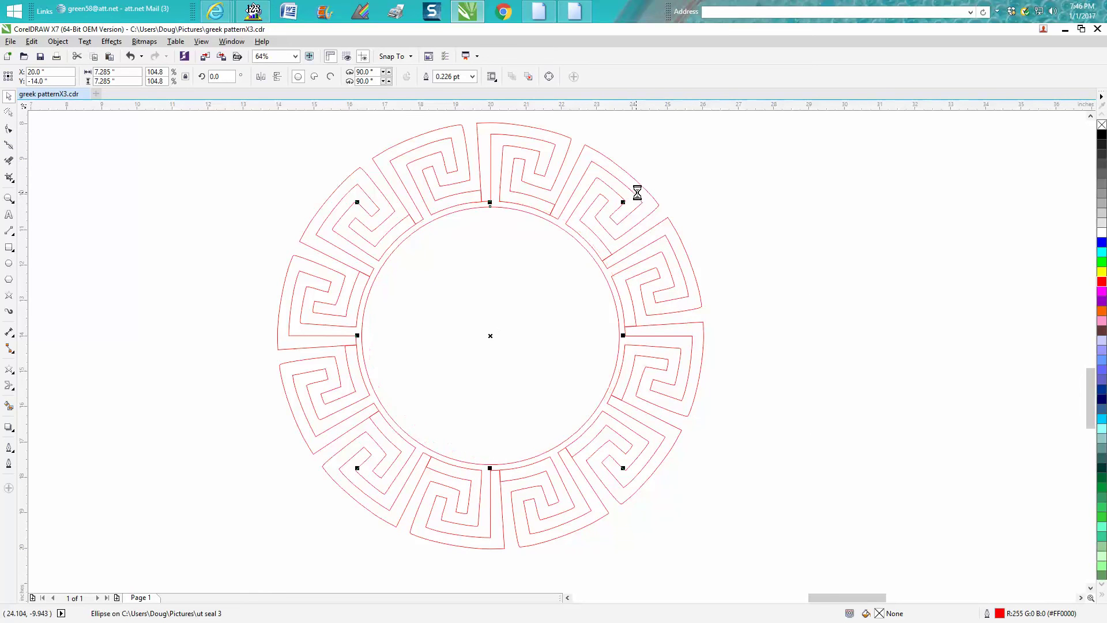
left_click(633, 196)
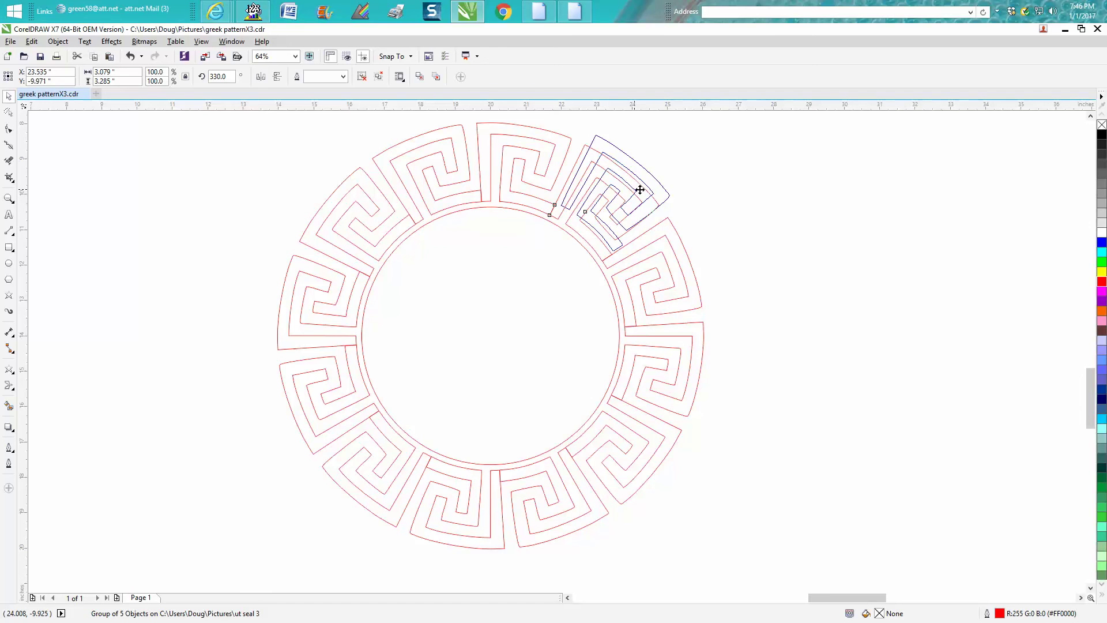
left_click(130, 55)
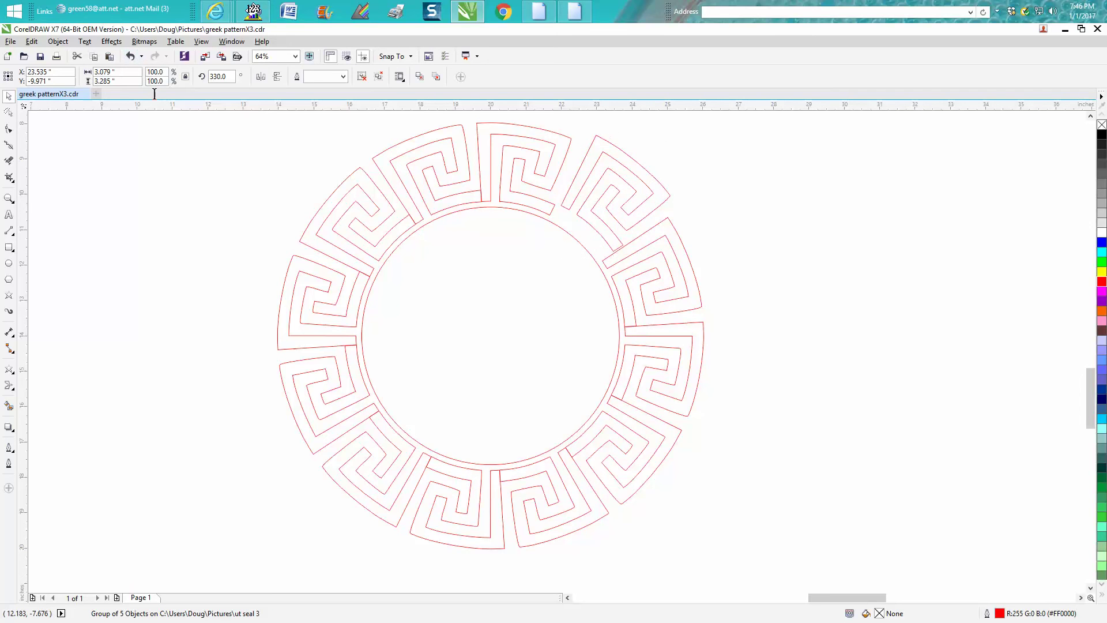
Scale the circle through 7.569 and 7.699 to about 8.363 inches along the keys' inner edge
left_click(514, 210)
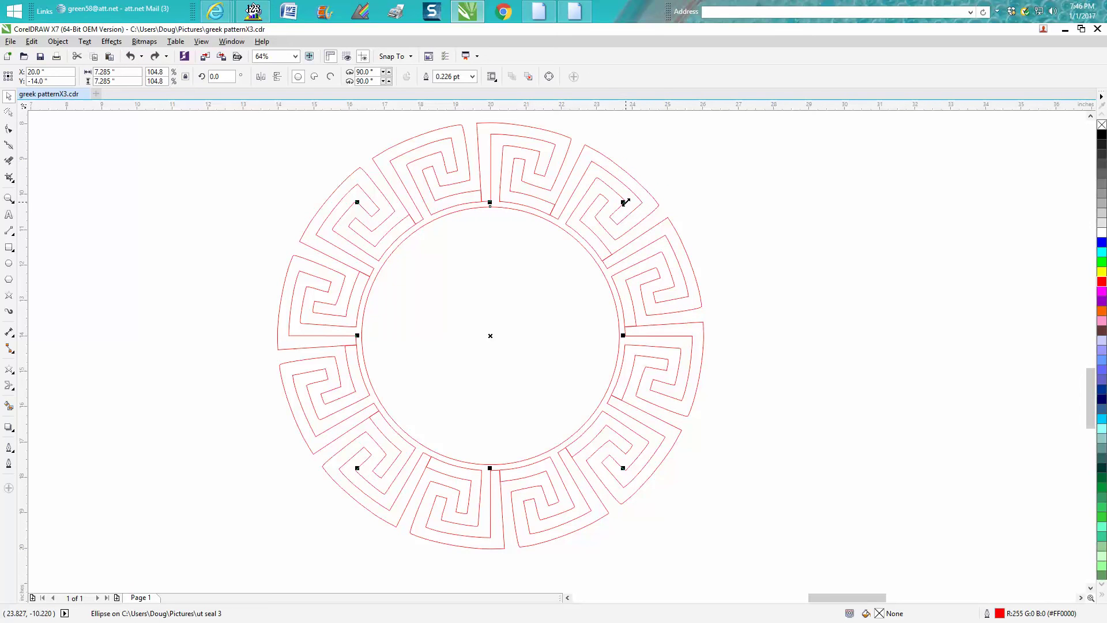
left_click_drag(626, 202, 632, 193)
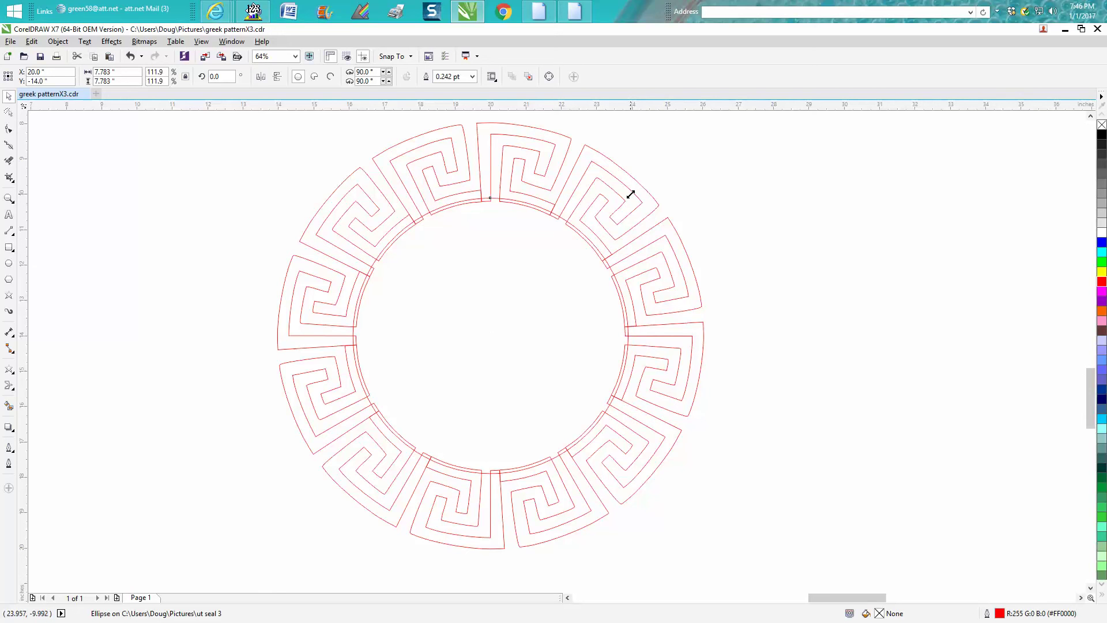
left_click_drag(630, 194, 628, 197)
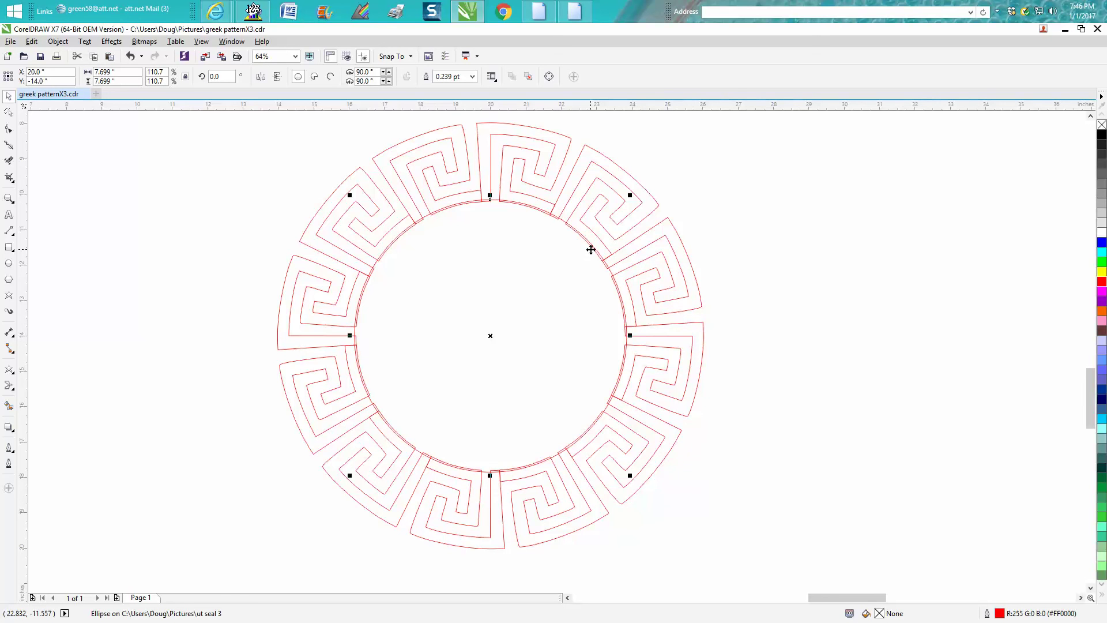
left_click_drag(631, 194, 648, 183)
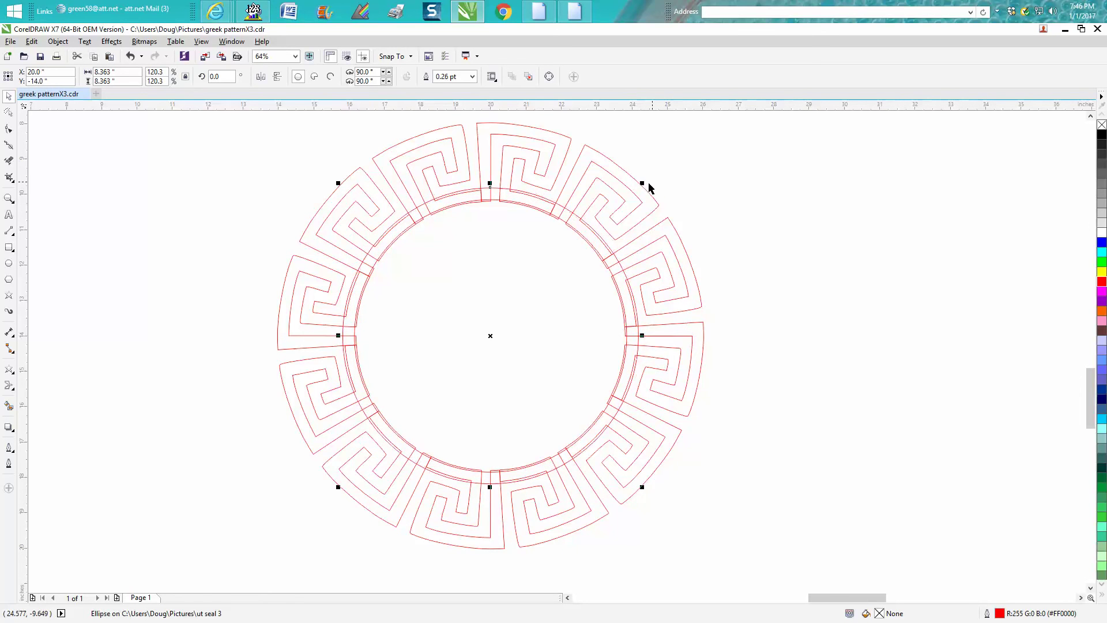
left_click(8, 197)
Delete the thick arc pieces and short connectors under and right of the top key segment
left_click_drag(369, 166, 672, 254)
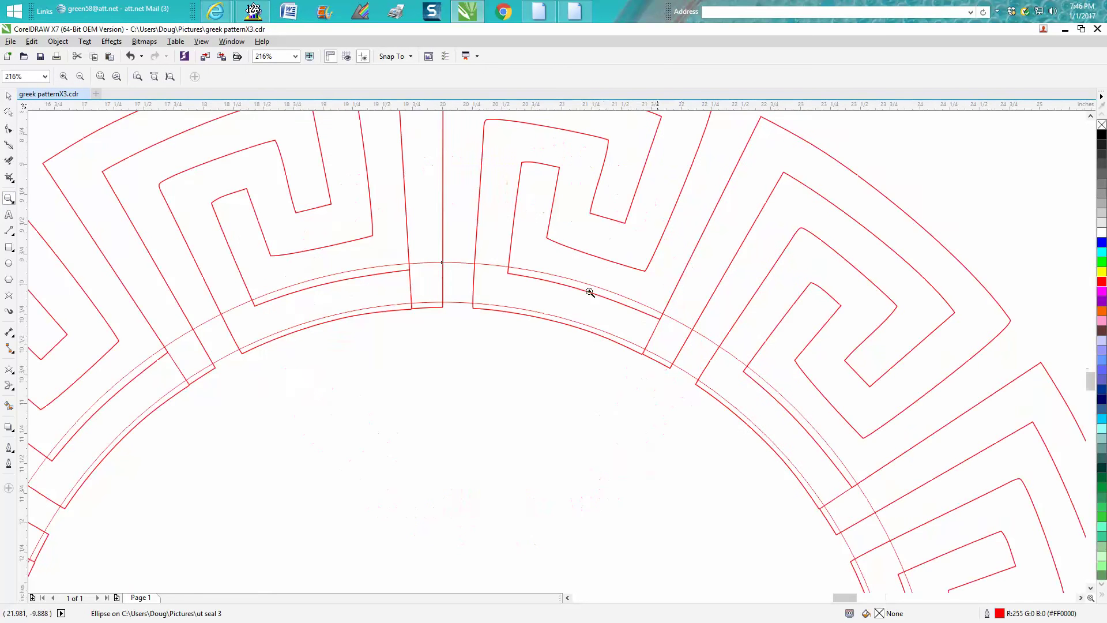
left_click(9, 160)
left_click(403, 307)
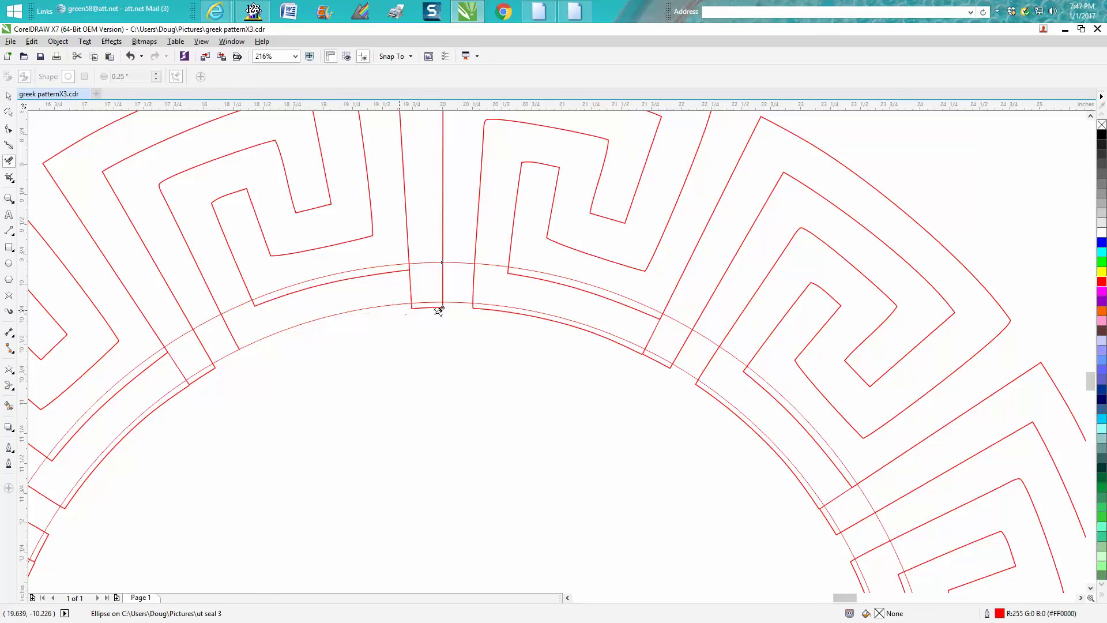
left_click(430, 306)
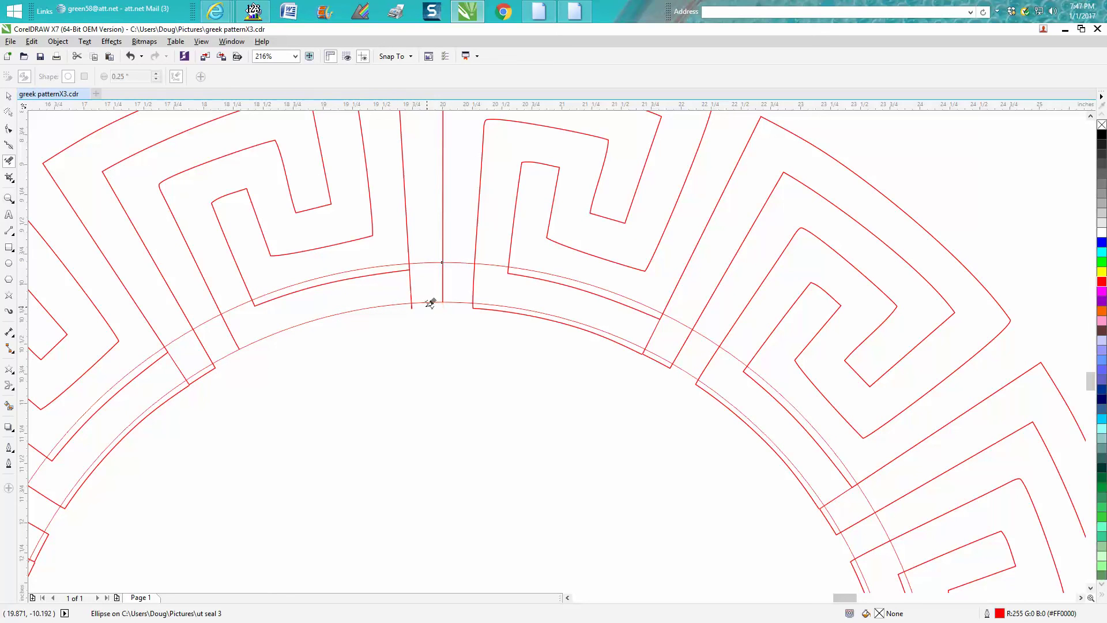
left_click(503, 305)
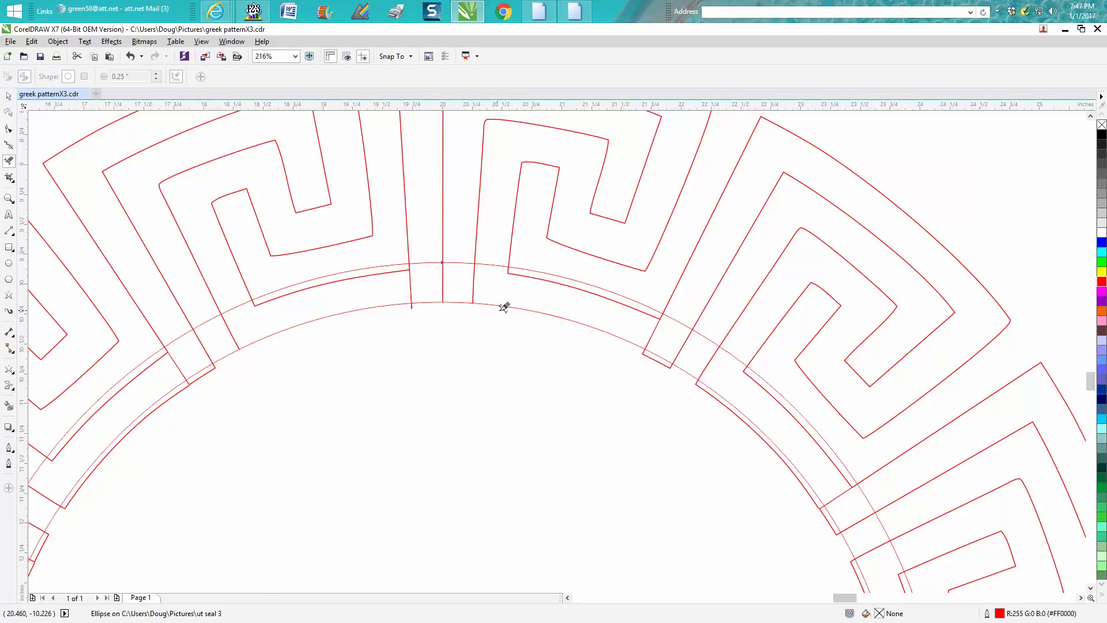
left_click(656, 358)
left_click(601, 296)
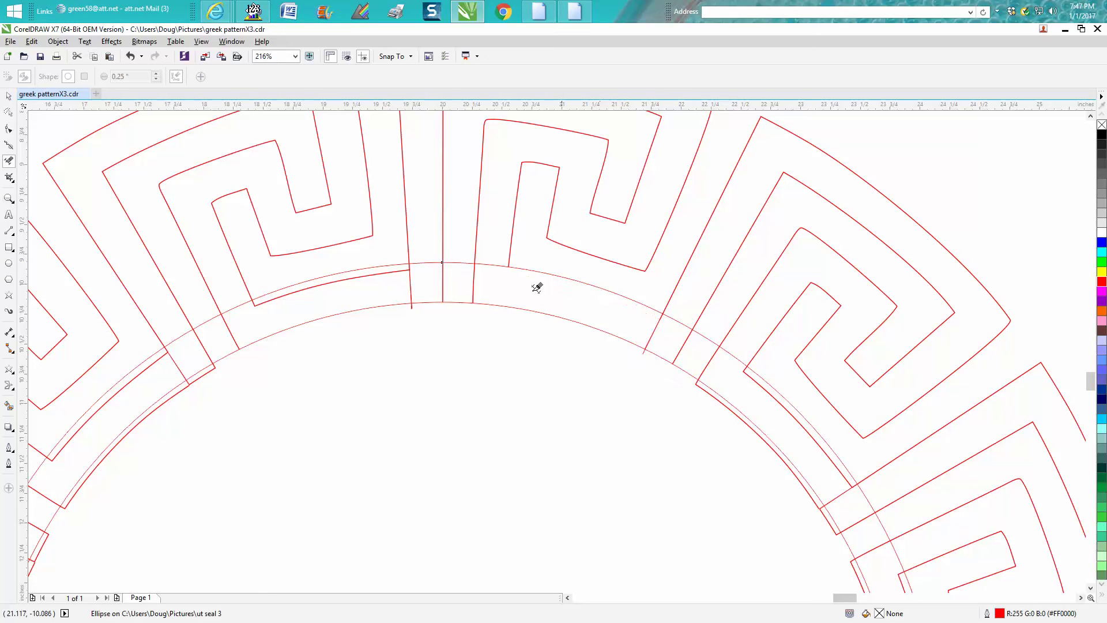
Delete the vertical segments between the arcs, the inner left arc, the stub, and circle arcs below the key
left_click(474, 282)
left_click(441, 280)
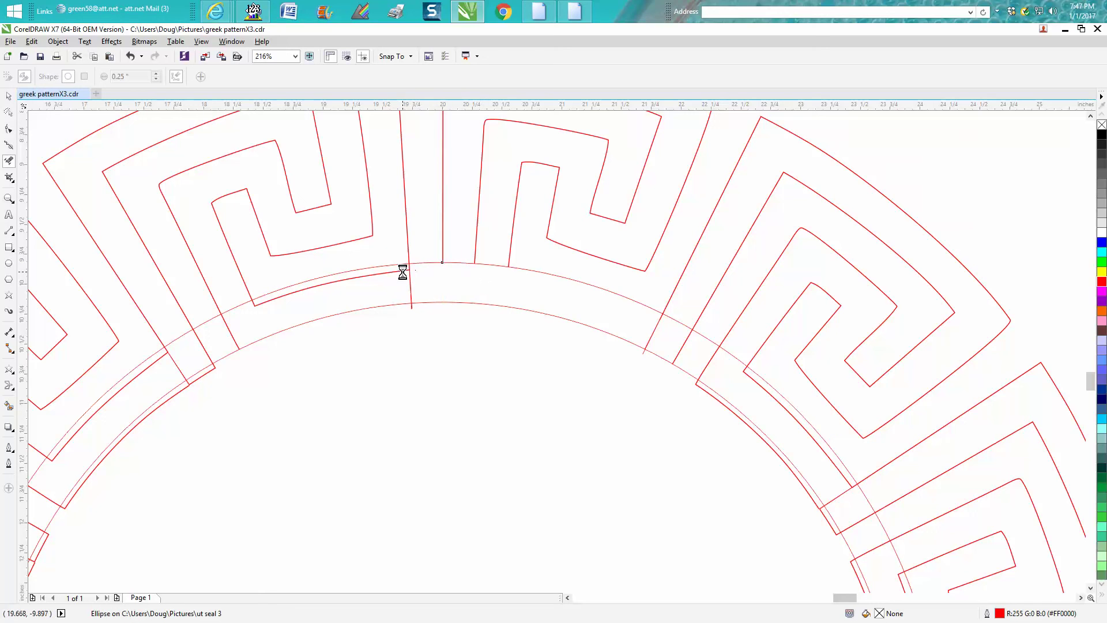
left_click(405, 272)
left_click(410, 283)
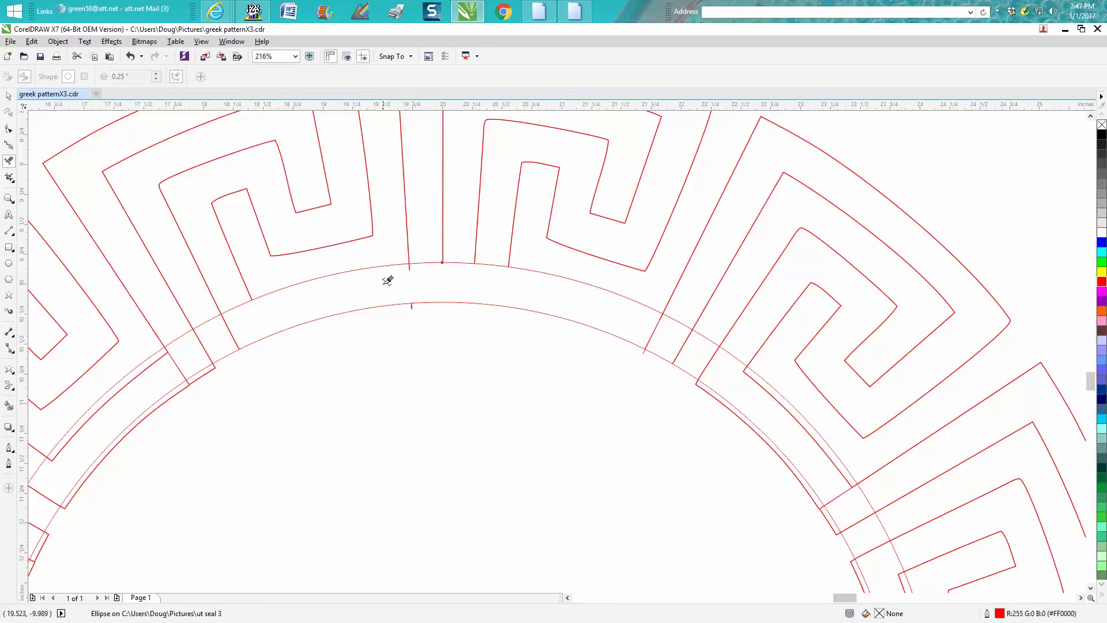
left_click(411, 305)
scroll(406, 346, "down", 3)
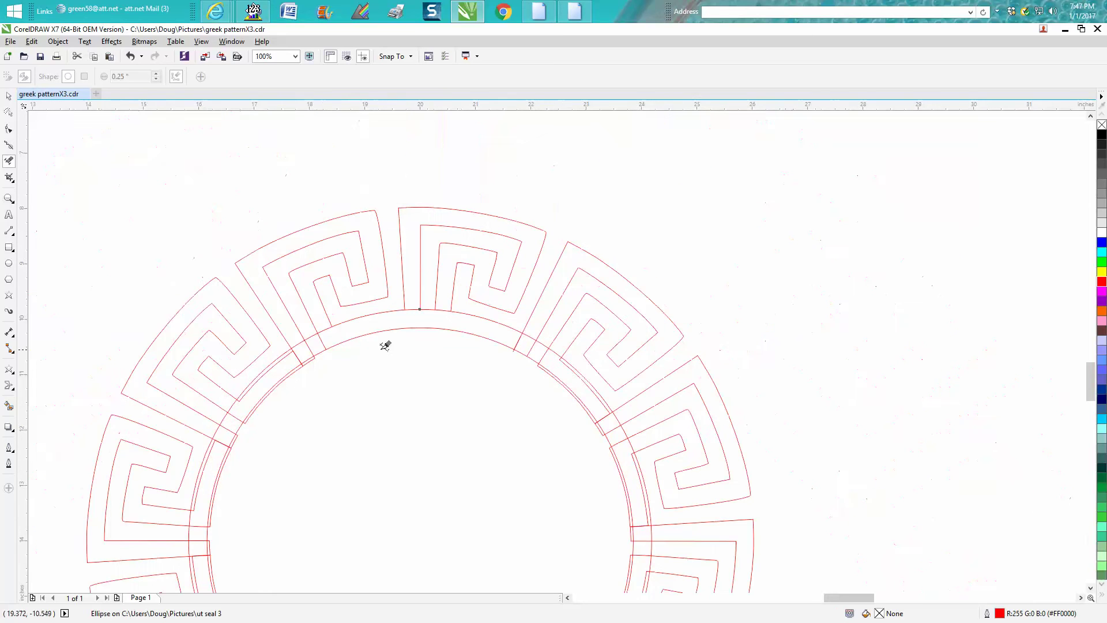
left_click(413, 309)
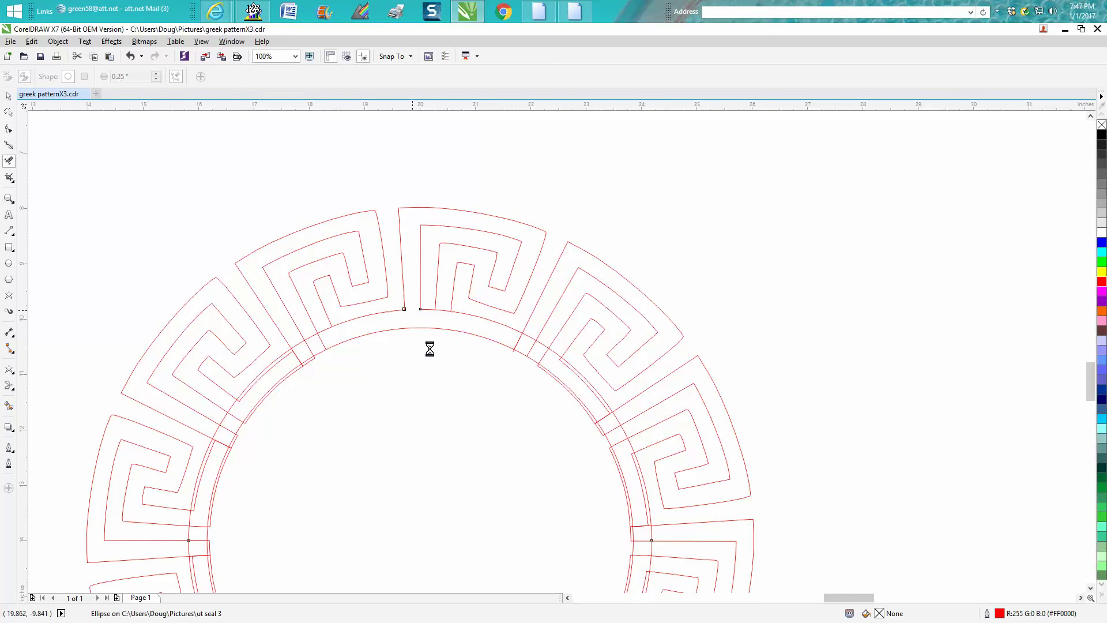
left_click(444, 306)
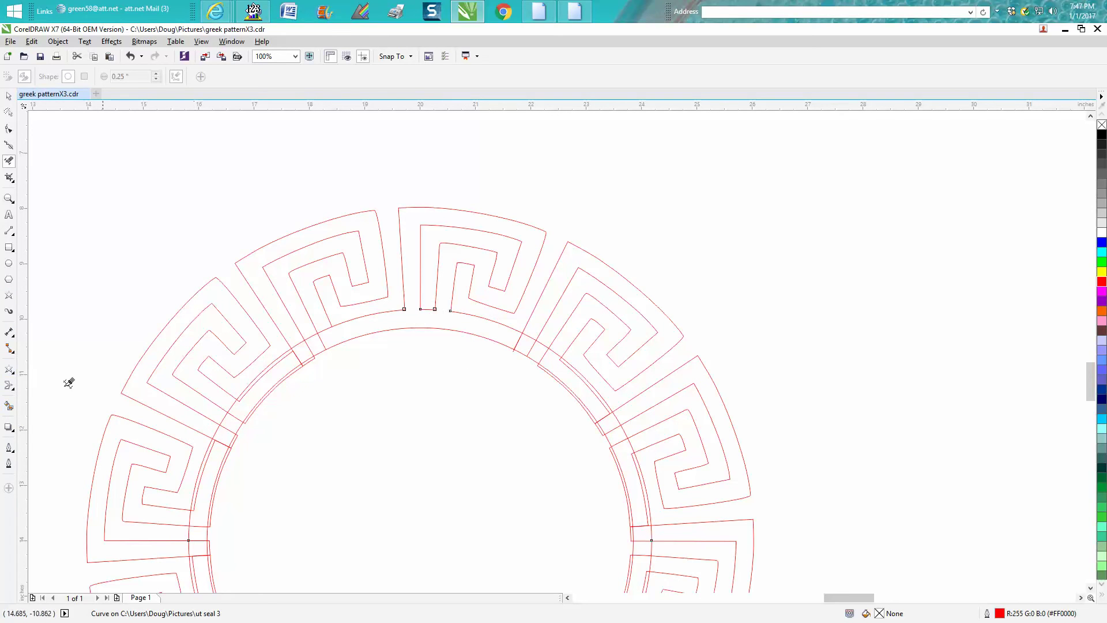
Smart Fill the top Greek key segment and its base band solid black, then return to the Pick tool
left_click(9, 405)
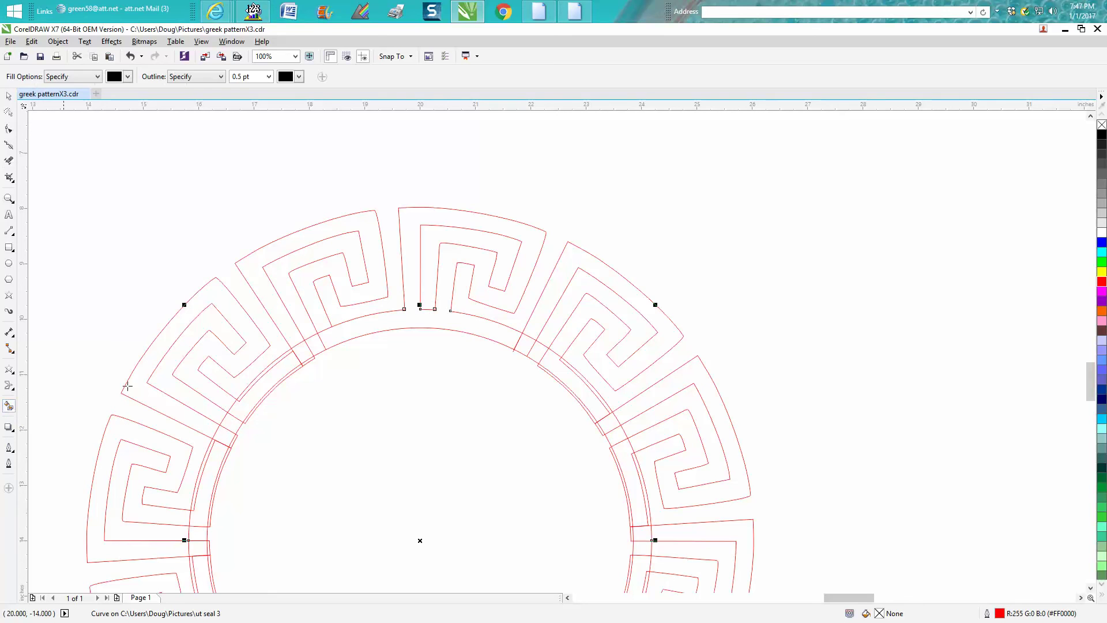
left_click(412, 320)
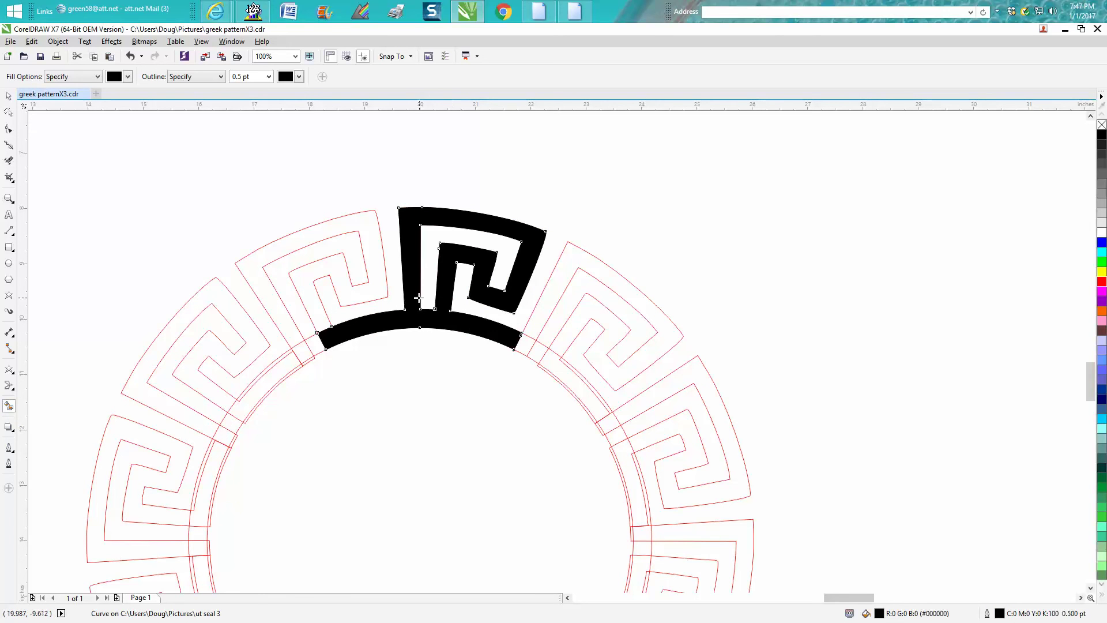
left_click(10, 96)
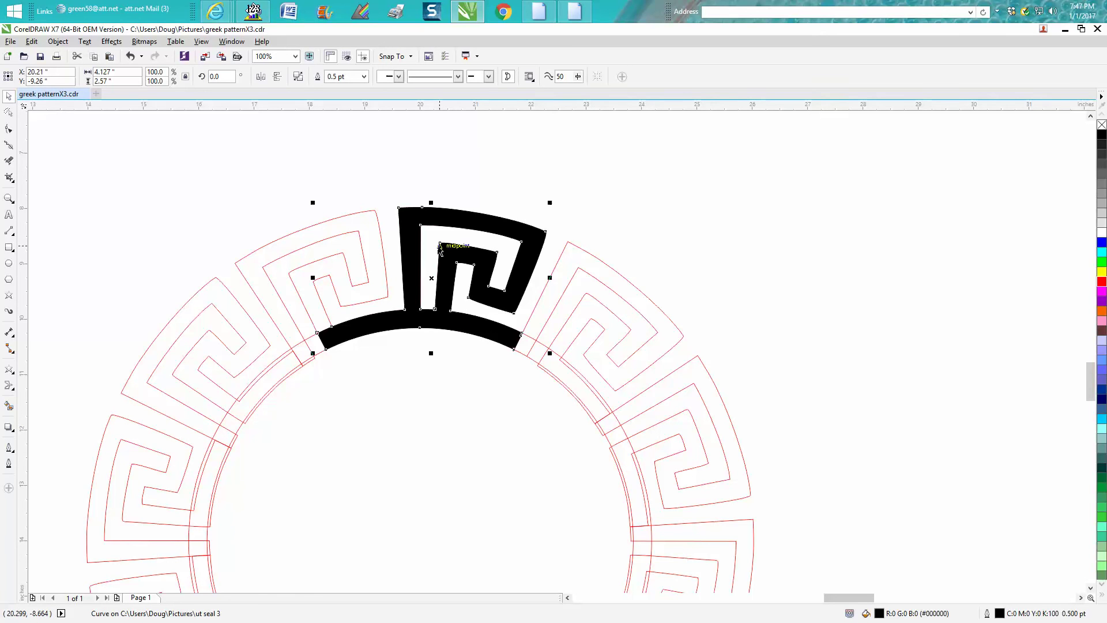